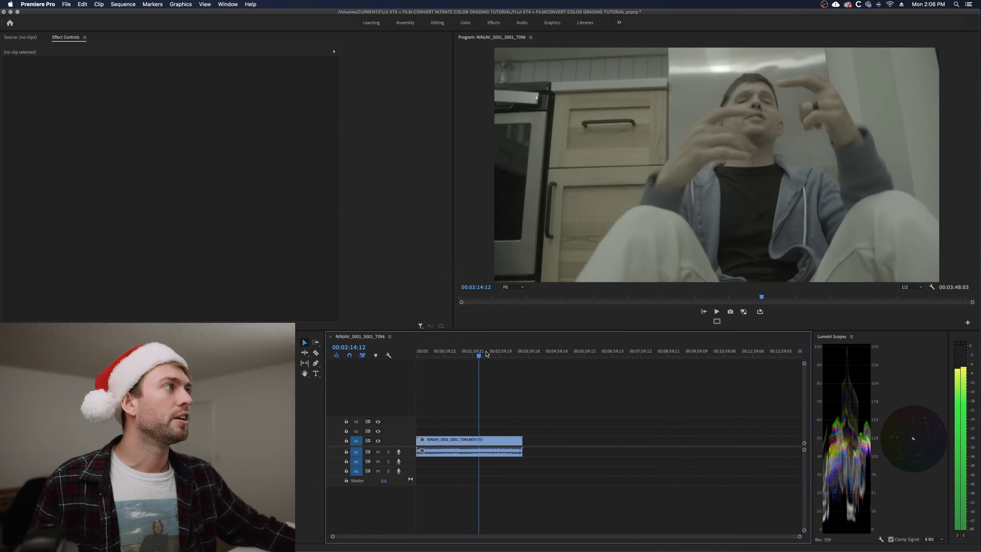
Step: Move the playhead back to 00:00:28:17, the man seated by the kitchen window
{"action": "left_click_drag", "start_coordinate": [479, 355], "coordinate": [447, 356]}
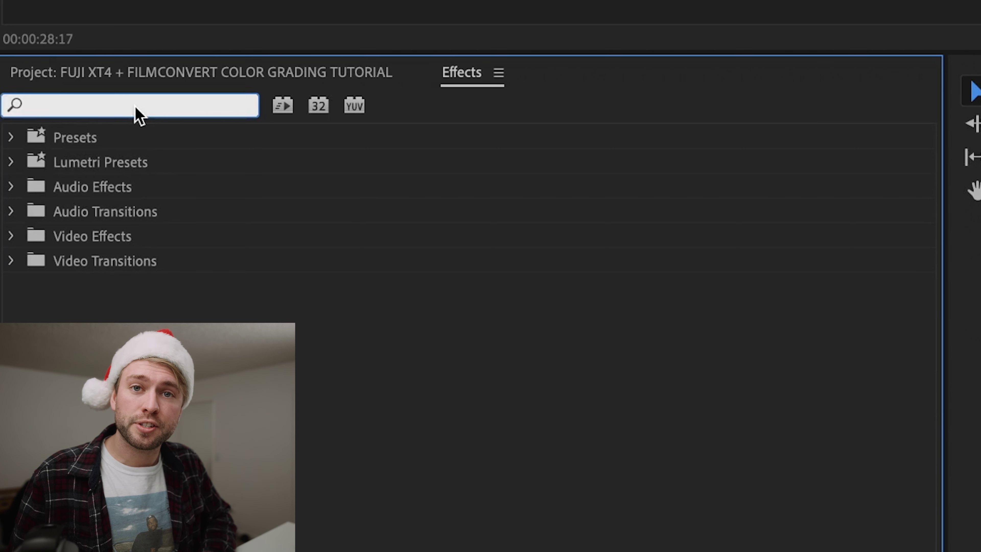
Step: Search Effects for 'FILMCON', apply FilmConvert Nitrate, and choose Fujifilm / XT4 / F-Log as the camera
{"action": "type", "text": "FILMCONV"}
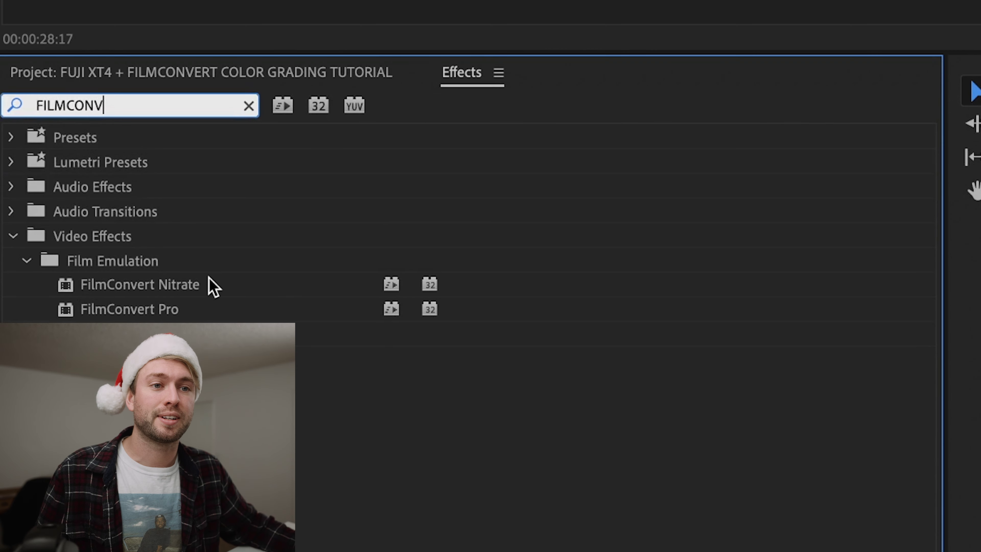
{"action": "double_click", "coordinate": [208, 276]}
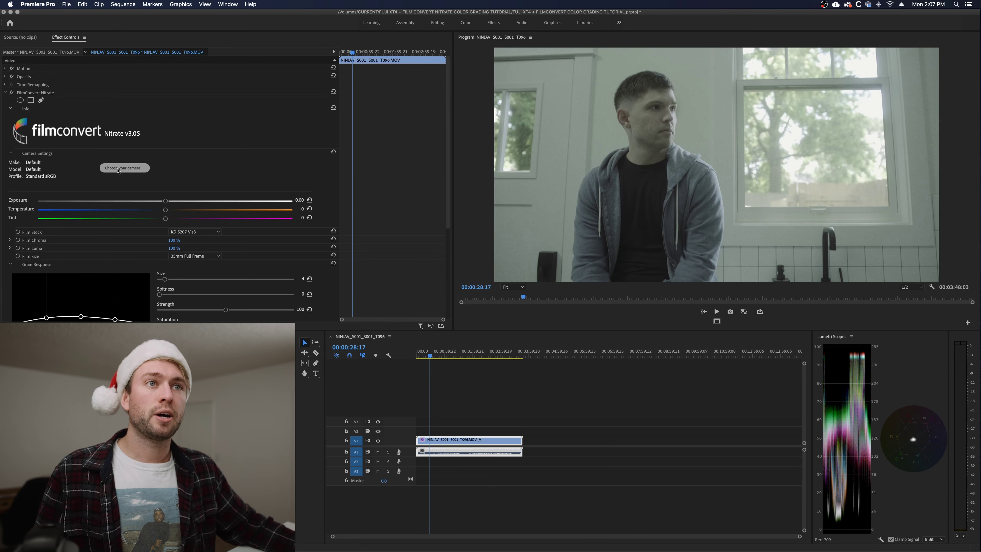
{"action": "left_click", "coordinate": [118, 168]}
{"action": "left_click", "coordinate": [475, 170]}
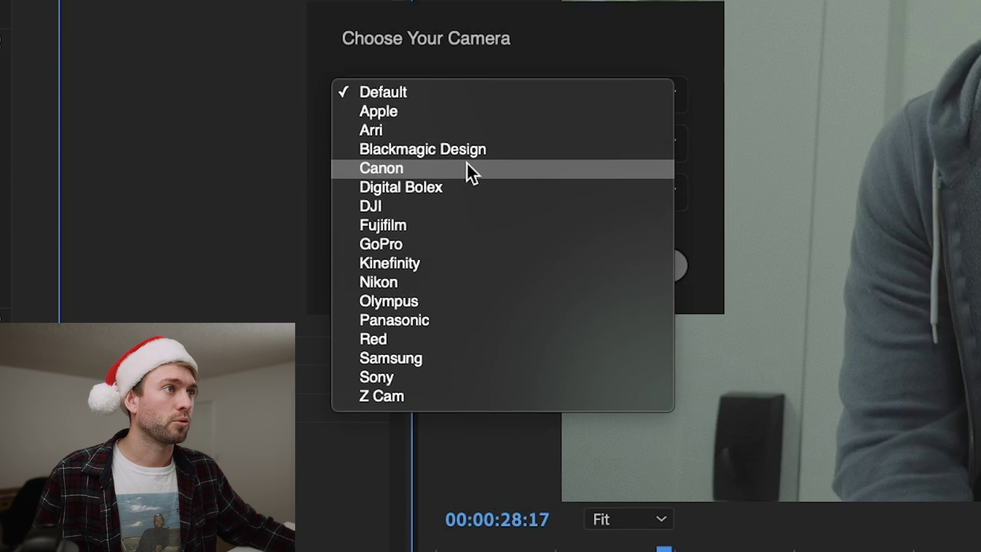
{"action": "left_click", "coordinate": [438, 224]}
{"action": "left_click", "coordinate": [435, 155]}
{"action": "left_click", "coordinate": [427, 180]}
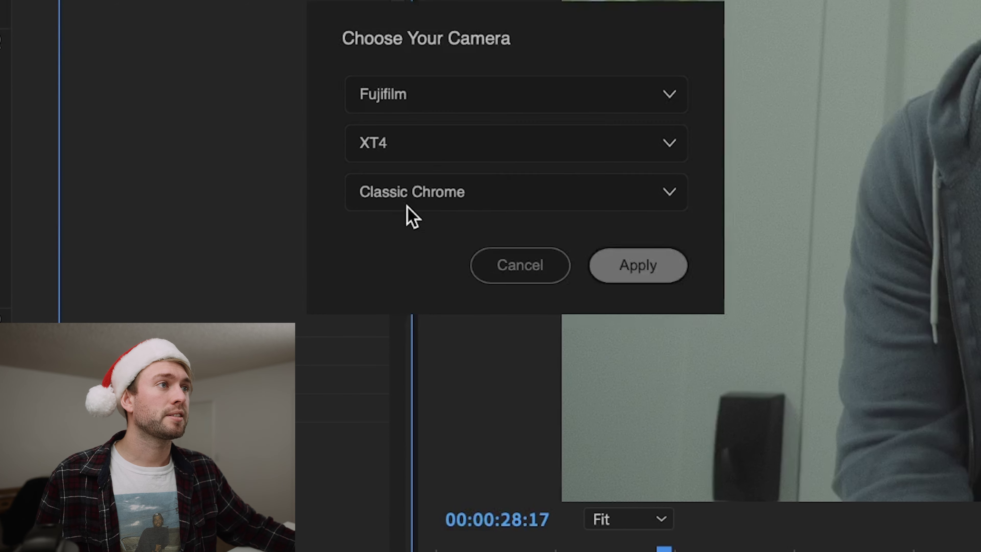
{"action": "left_click", "coordinate": [407, 205]}
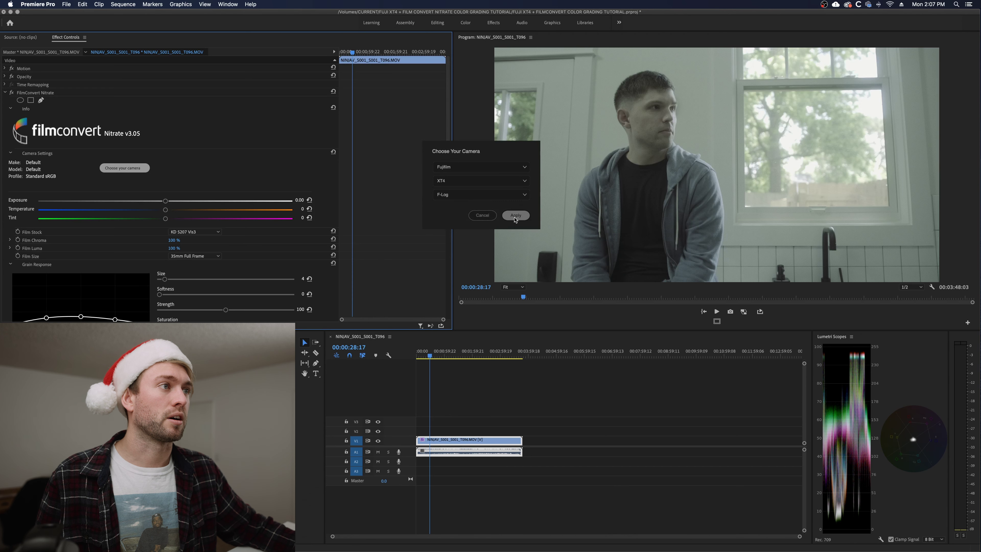
{"action": "left_click", "coordinate": [515, 215]}
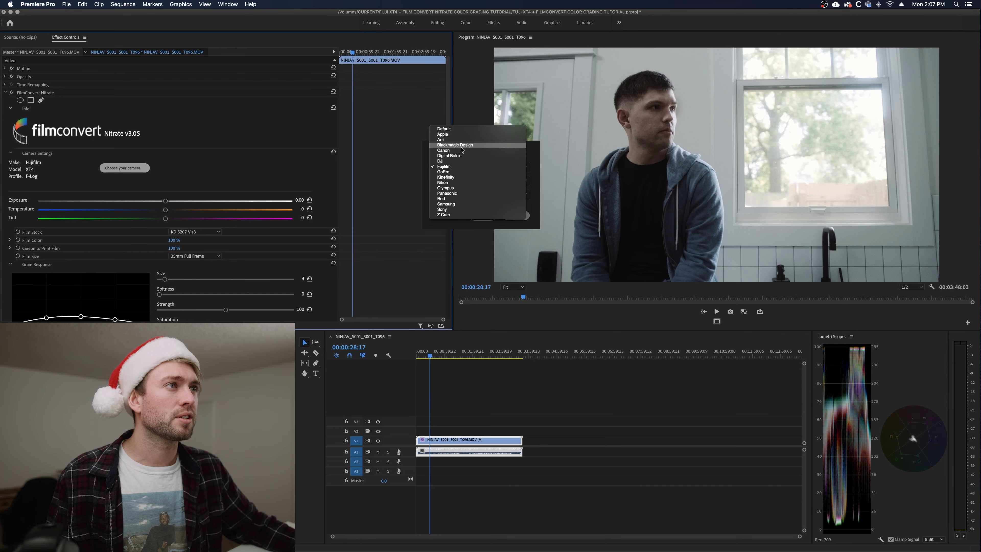
Step: Close the camera selection and scroll down to FilmConvert's Grain Response settings
{"action": "left_click", "coordinate": [514, 215]}
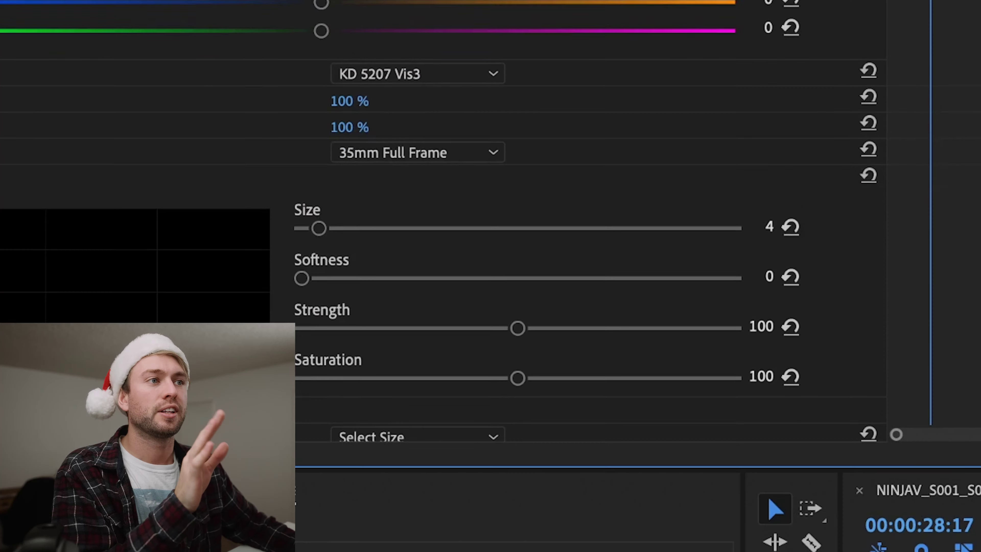
{"action": "scroll", "coordinate": [590, 179], "scroll_direction": "down", "scroll_amount": 3}
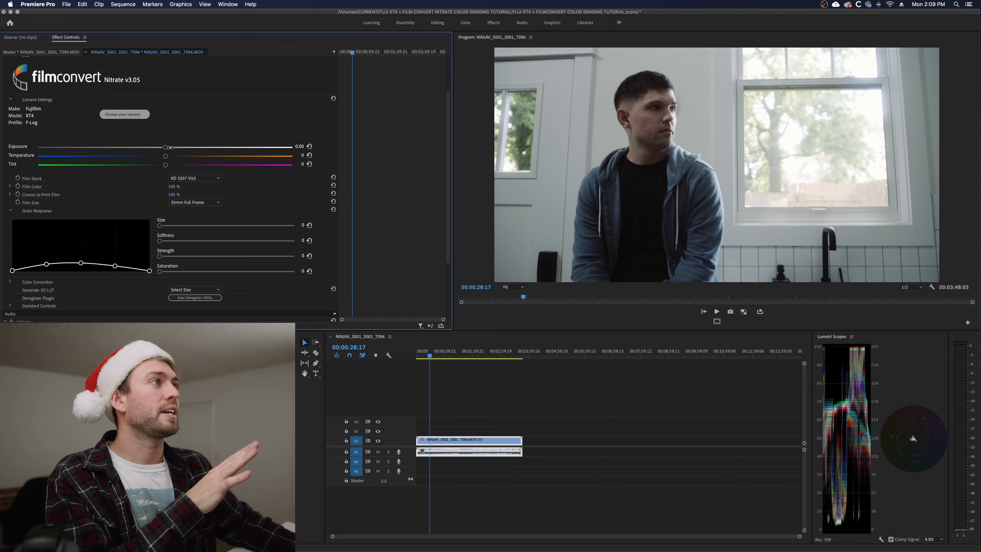
Step: Lower FilmConvert exposure to 0.09, keep FJ 8553 ET as film stock, and adjust Film Color
{"action": "left_click_drag", "start_coordinate": [159, 147], "coordinate": [136, 147]}
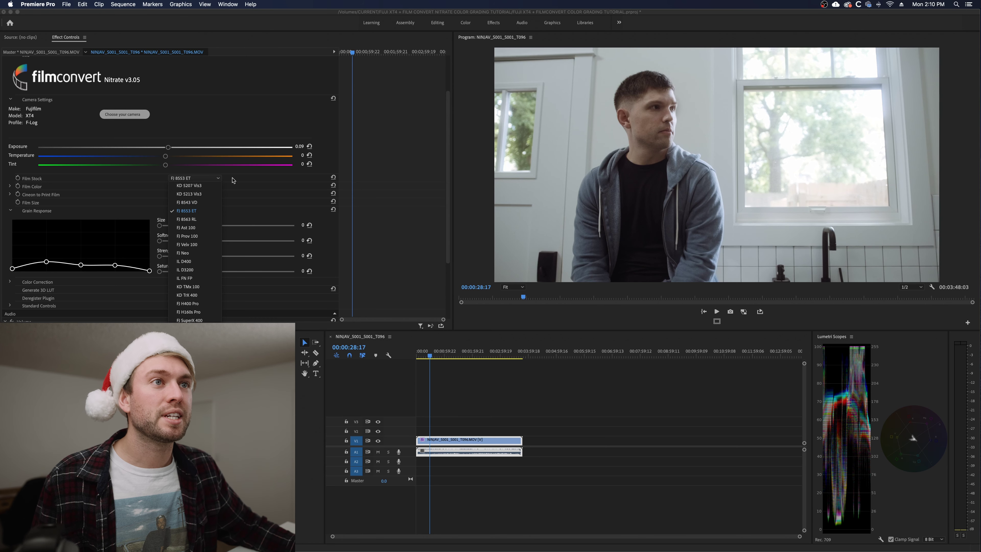
{"action": "left_click", "coordinate": [232, 182]}
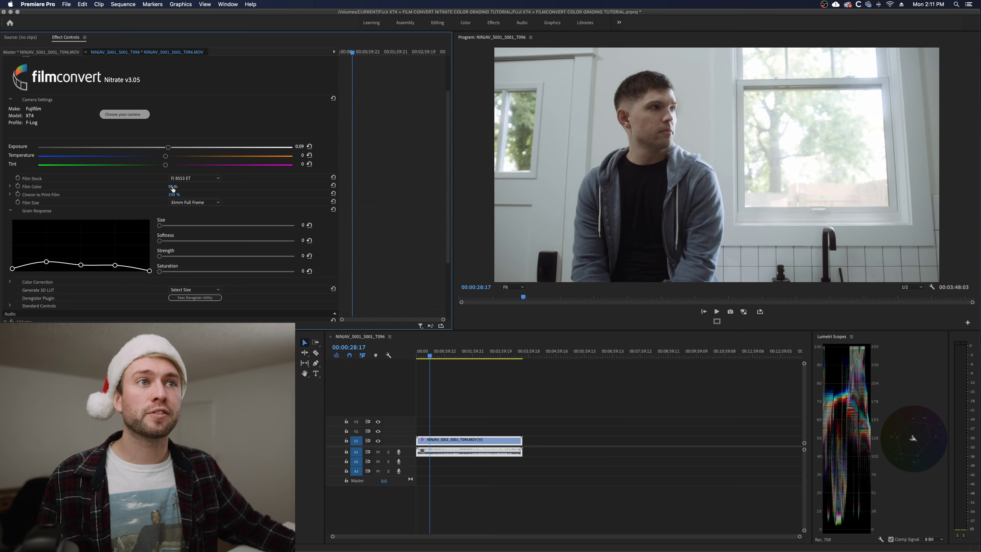
{"action": "left_click_drag", "start_coordinate": [172, 187], "coordinate": [198, 186]}
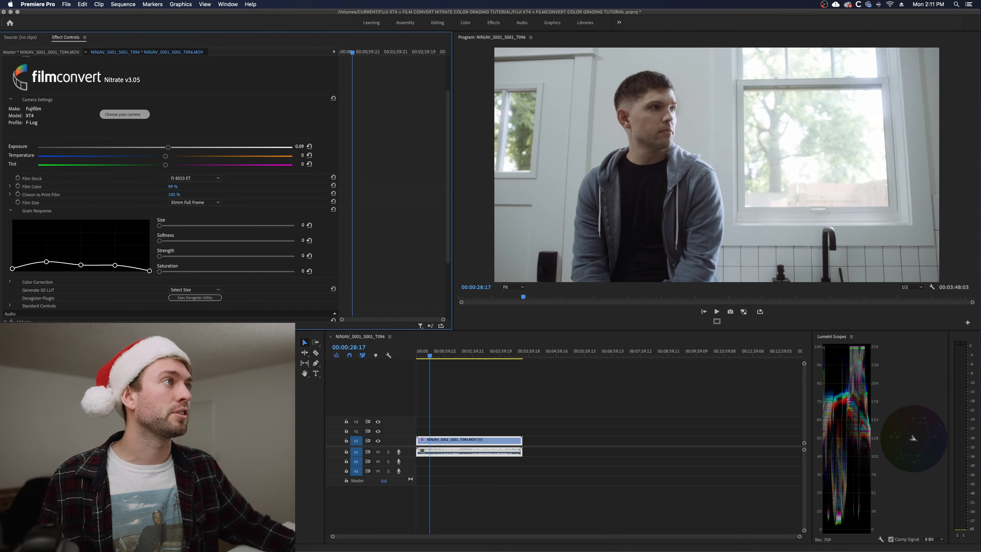
Step: Set FilmConvert's Film Color to 90% and Cineon to Print Film to 80%
{"action": "left_click_drag", "start_coordinate": [174, 187], "coordinate": [185, 187]}
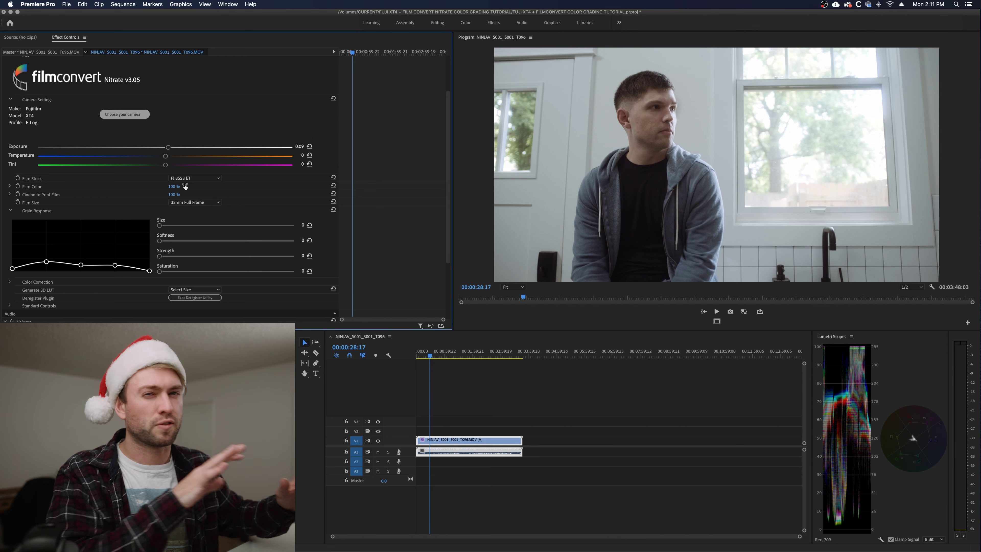
{"action": "left_click_drag", "start_coordinate": [185, 187], "coordinate": [177, 195]}
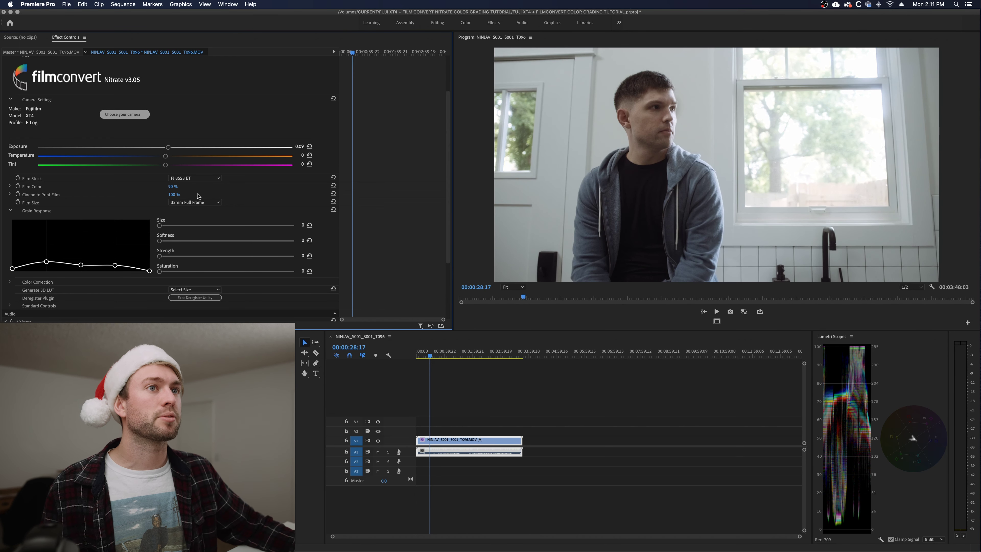
{"action": "left_click", "coordinate": [173, 193]}
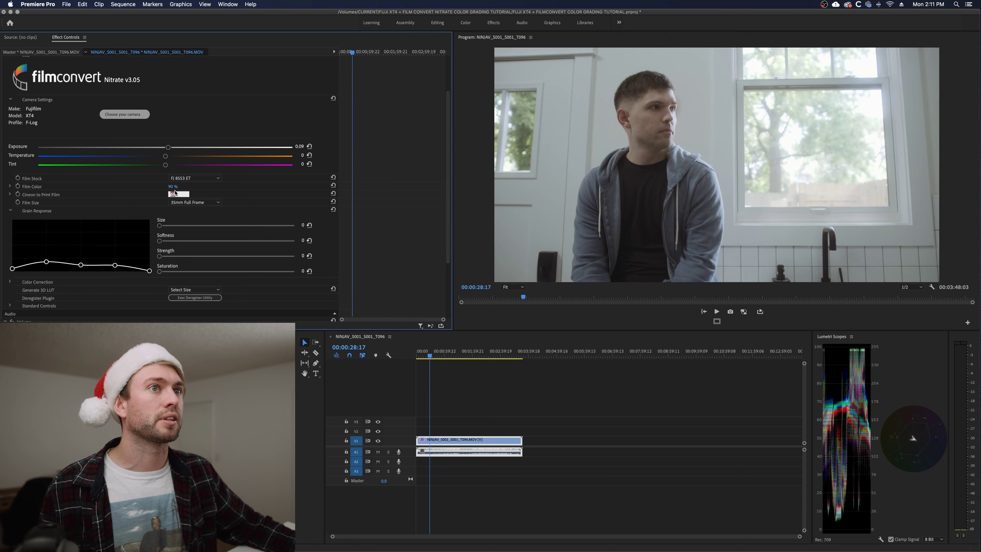
{"action": "type", "text": "80"}
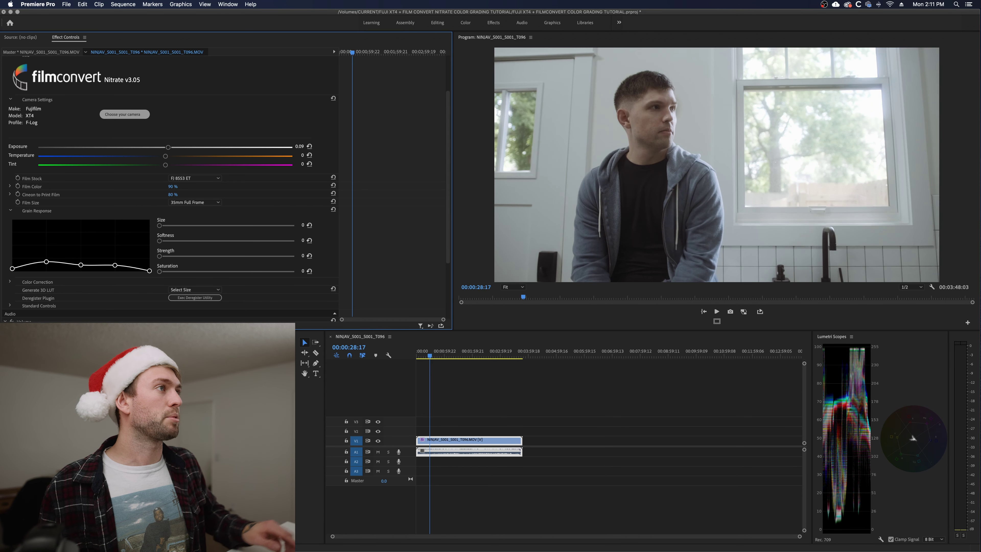
{"action": "key", "text": "Return"}
Step: Expand FilmConvert's Color Correction and slightly lower the Shadows and Highlights wheel sliders
{"action": "scroll", "coordinate": [428, 239], "scroll_direction": "down", "scroll_amount": 4}
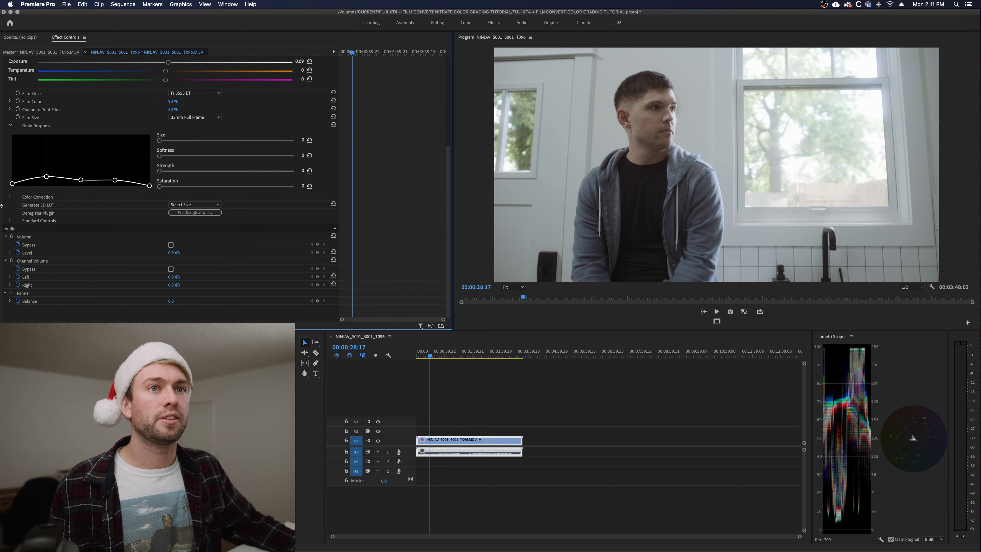
{"action": "left_click", "coordinate": [10, 197]}
{"action": "scroll", "coordinate": [80, 260], "scroll_direction": "down", "scroll_amount": 2}
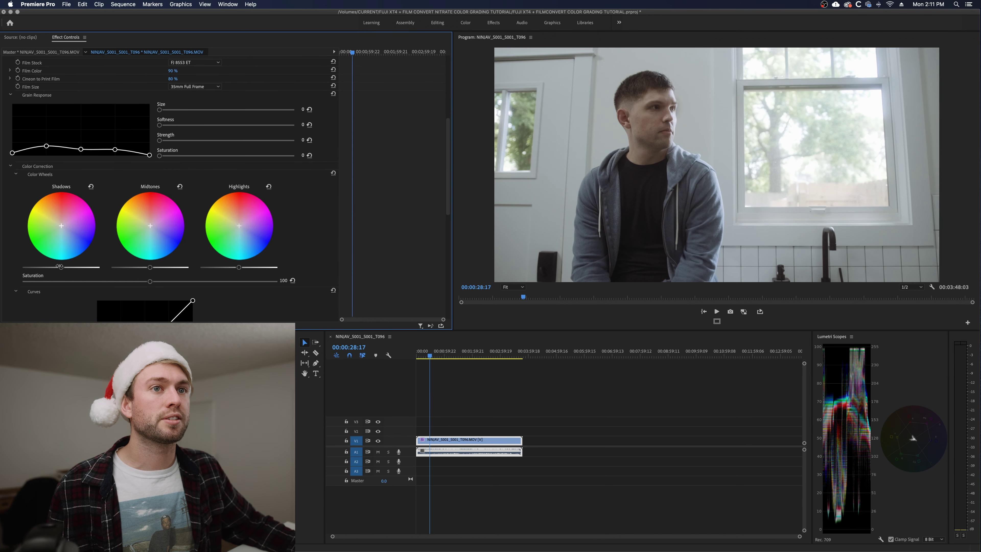
{"action": "left_click_drag", "start_coordinate": [60, 266], "coordinate": [51, 267]}
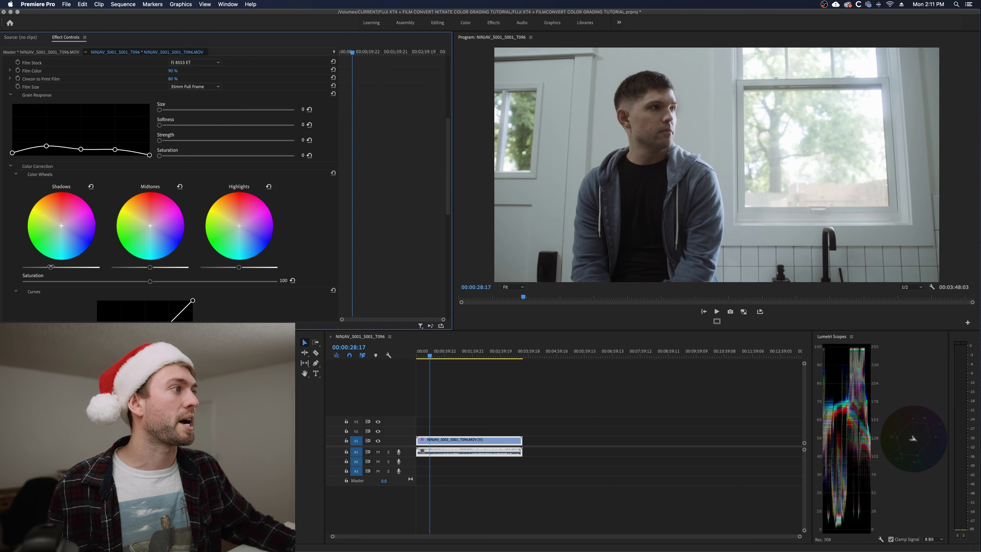
{"action": "mouse_move", "coordinate": [239, 266]}
{"action": "left_mouse_down"}
{"action": "mouse_move", "coordinate": [257, 264]}
{"action": "mouse_move", "coordinate": [236, 256]}
{"action": "left_mouse_up"}
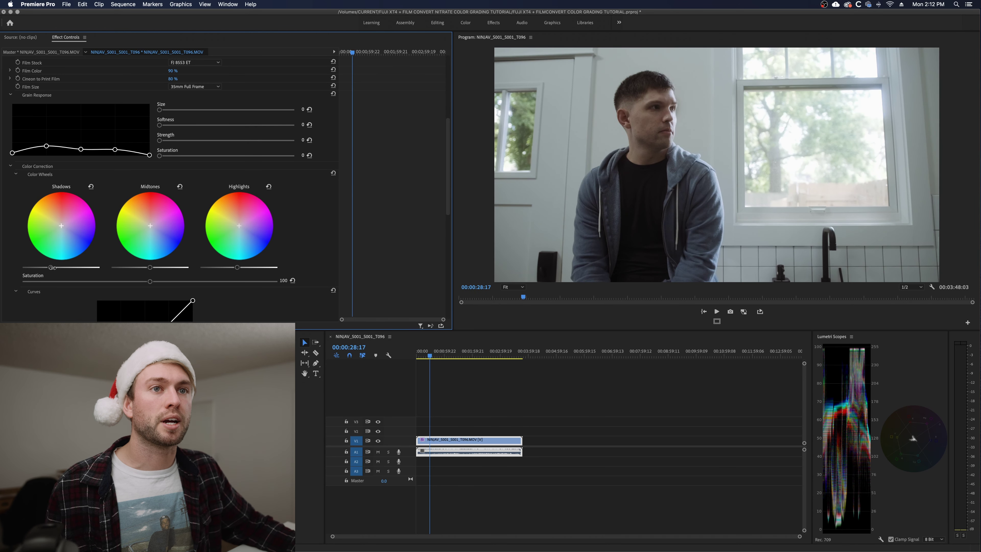
{"action": "key", "text": "Right"}
{"action": "left_click", "coordinate": [507, 288]}
{"action": "left_click", "coordinate": [514, 355]}
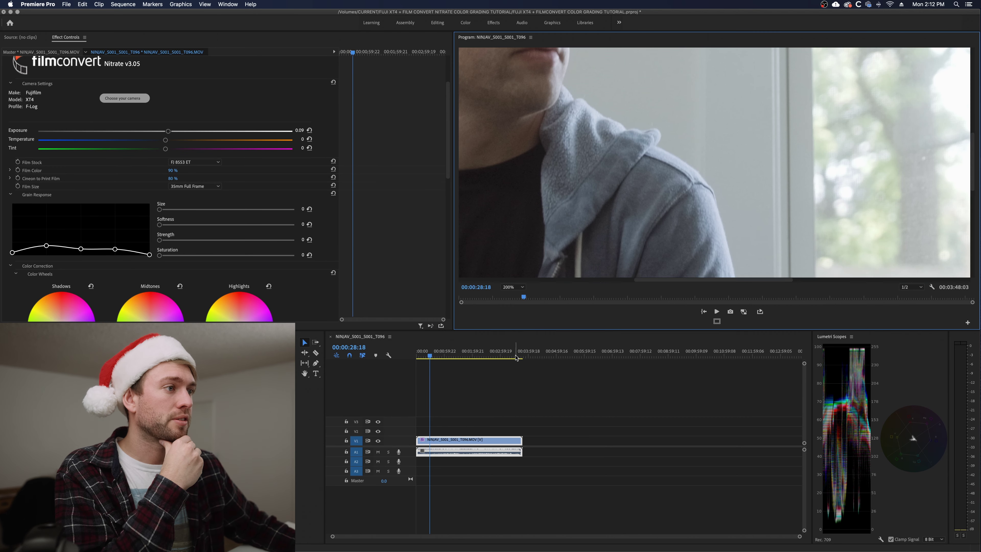
{"action": "scroll", "coordinate": [942, 205], "scroll_direction": "left", "scroll_amount": 5}
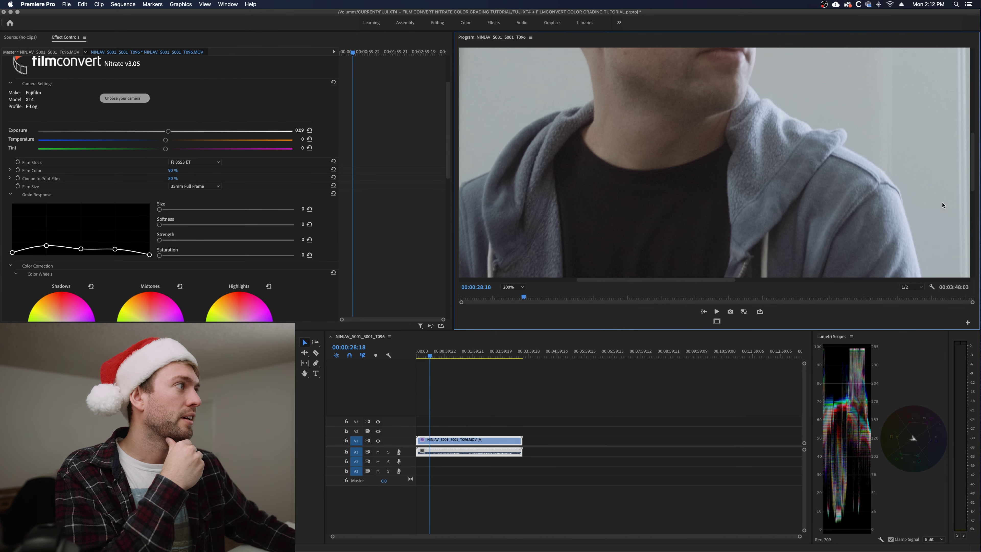
{"action": "left_click_drag", "start_coordinate": [973, 167], "coordinate": [972, 130]}
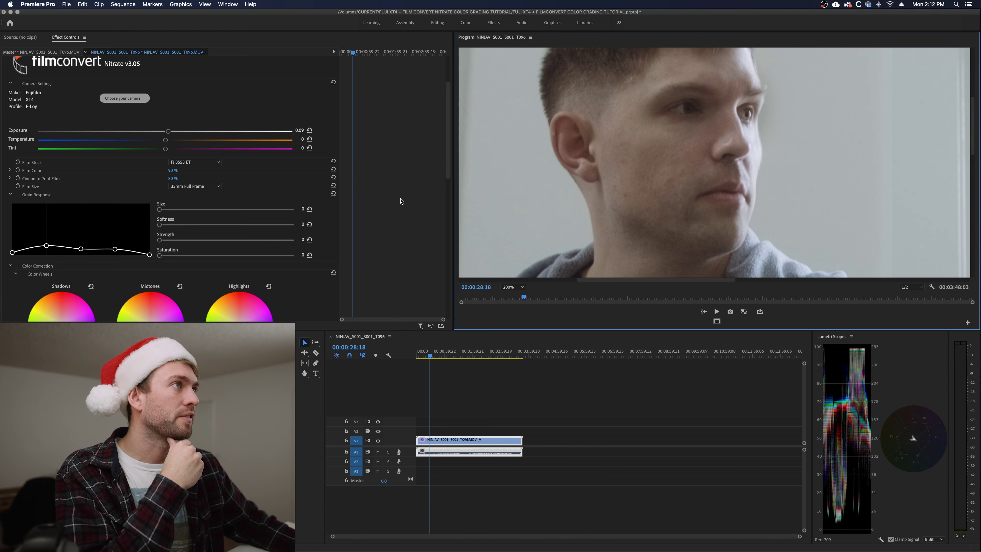
{"action": "left_click_drag", "start_coordinate": [159, 224], "coordinate": [178, 224]}
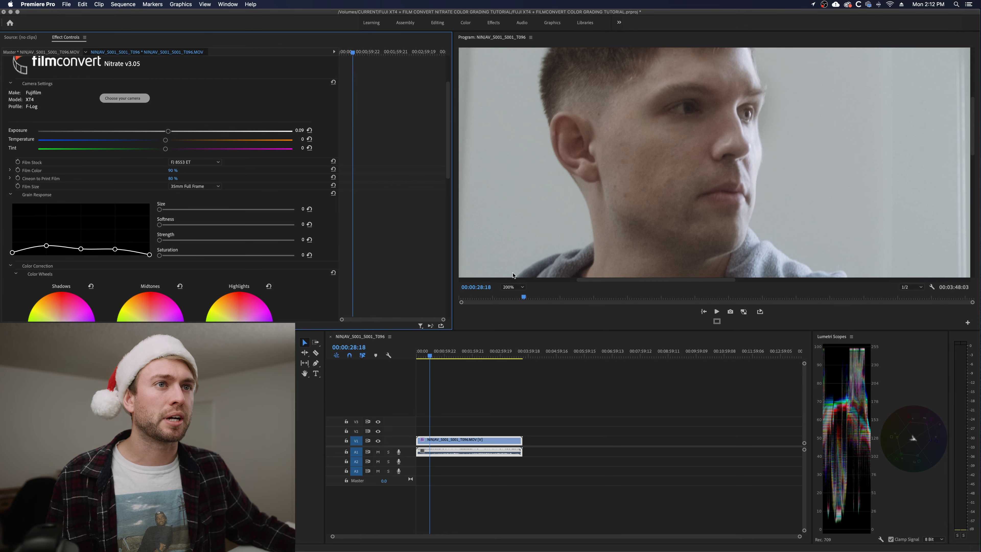
{"action": "left_click", "coordinate": [513, 287]}
{"action": "left_click", "coordinate": [513, 292]}
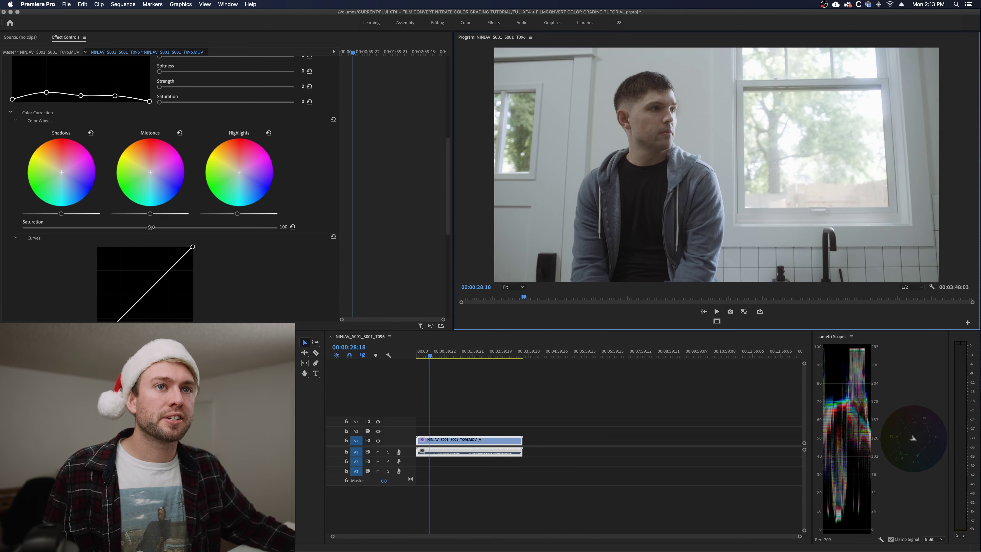
Step: Push FilmConvert's colour-wheel Saturation up, then settle it at 130
{"action": "left_click_drag", "start_coordinate": [151, 227], "coordinate": [212, 228]}
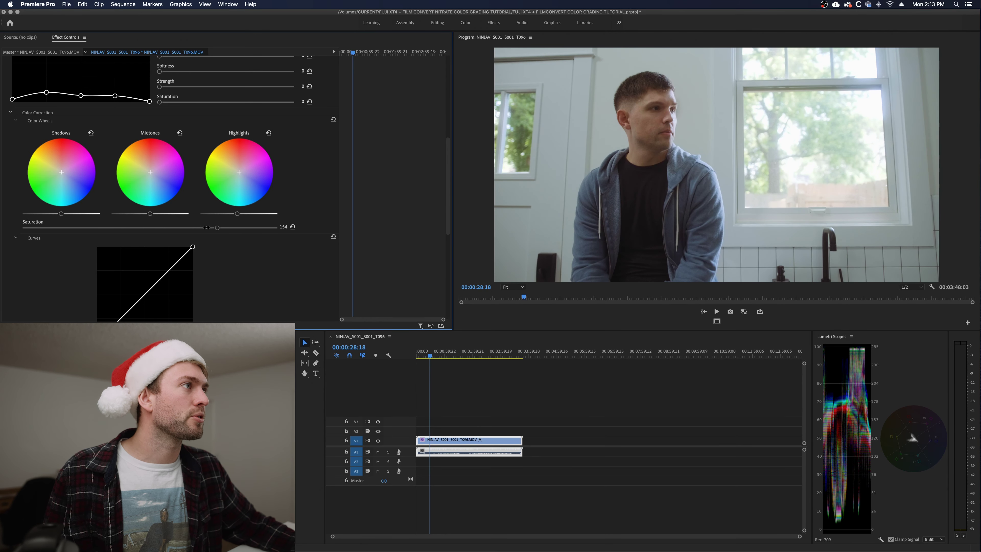
{"action": "left_click_drag", "start_coordinate": [130, 228], "coordinate": [171, 228]}
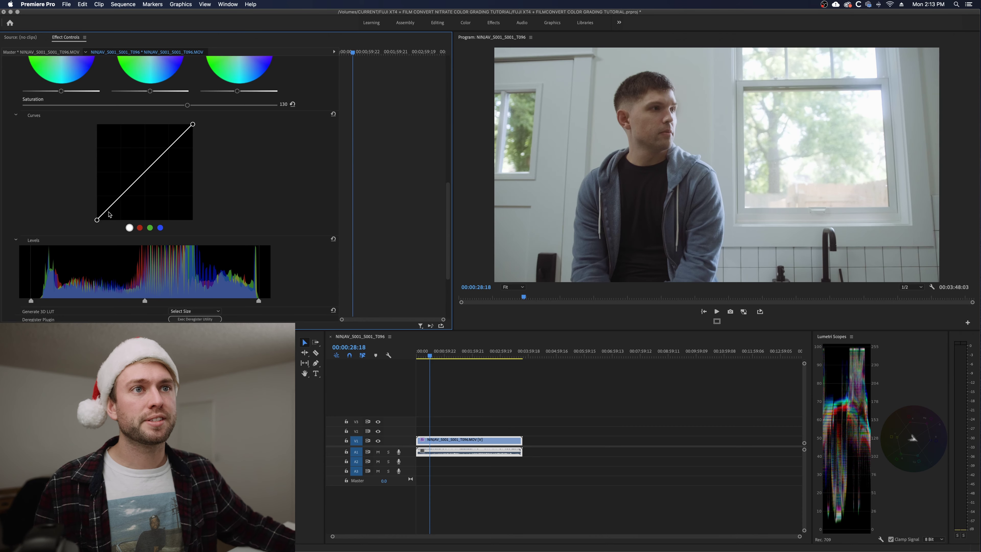
Step: Pull the FilmConvert curve's white point down to compress the highlights
{"action": "mouse_move", "coordinate": [96, 220]}
{"action": "left_mouse_down"}
{"action": "mouse_move", "coordinate": [97, 201]}
{"action": "mouse_move", "coordinate": [97, 219]}
{"action": "left_mouse_up"}
{"action": "mouse_move", "coordinate": [144, 172]}
{"action": "left_mouse_down"}
{"action": "mouse_move", "coordinate": [147, 181]}
{"action": "mouse_move", "coordinate": [145, 171]}
{"action": "left_mouse_up"}
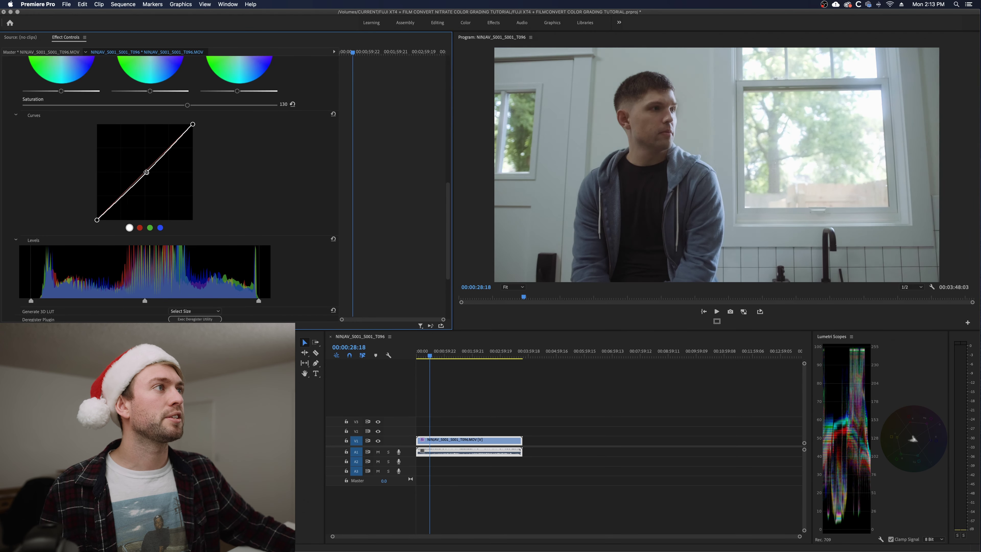
{"action": "mouse_move", "coordinate": [193, 124]}
{"action": "left_mouse_down"}
{"action": "mouse_move", "coordinate": [199, 131]}
{"action": "mouse_move", "coordinate": [193, 124]}
{"action": "left_mouse_up"}
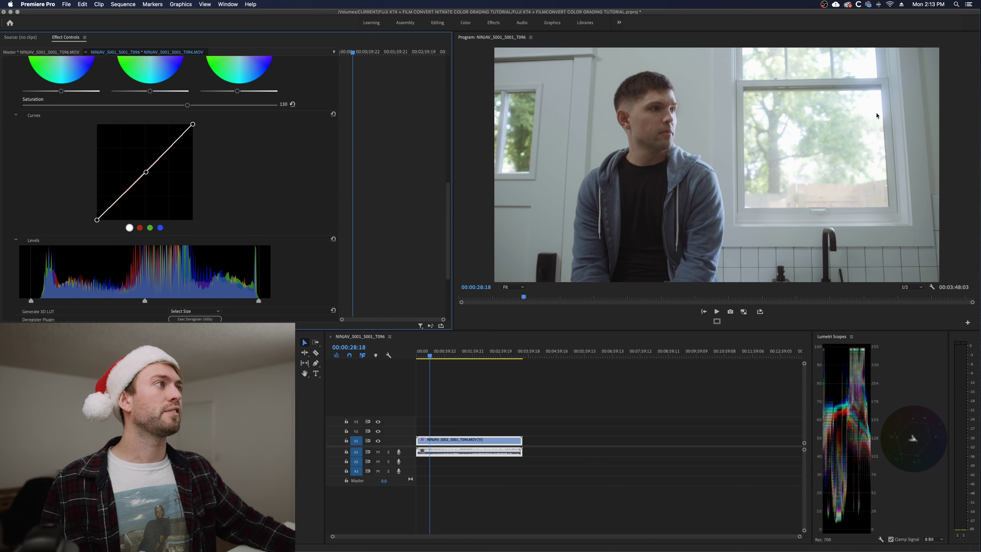
{"action": "left_click_drag", "start_coordinate": [193, 124], "coordinate": [211, 134]}
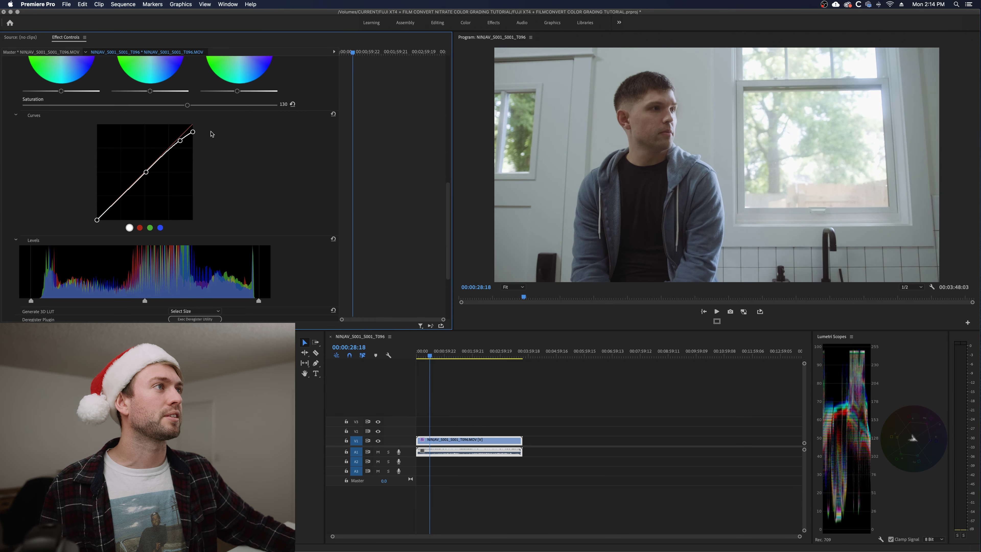
Step: Try darkening FilmConvert's Shadows luminance, then reset it to default
{"action": "scroll", "coordinate": [211, 162], "scroll_direction": "up", "scroll_amount": 6}
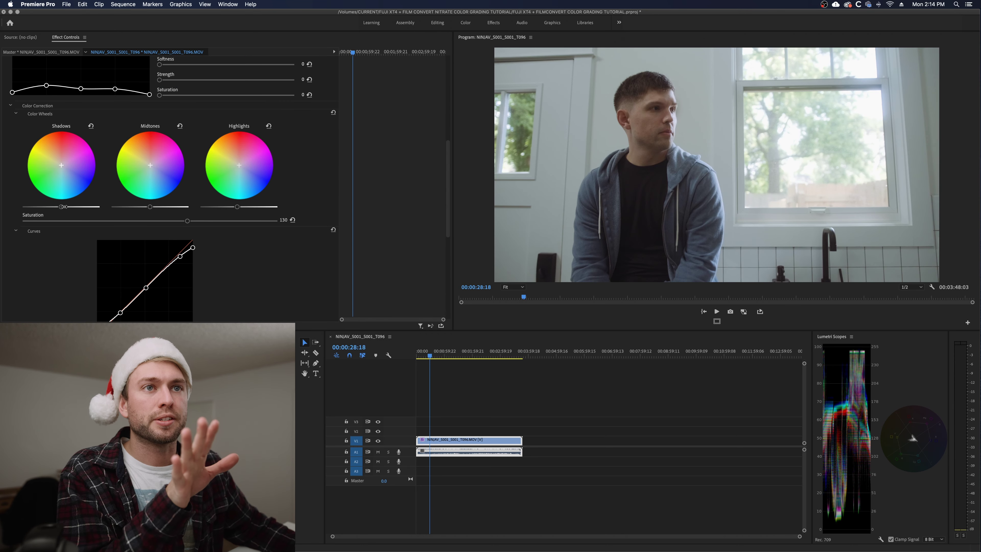
{"action": "left_click_drag", "start_coordinate": [64, 207], "coordinate": [53, 206]}
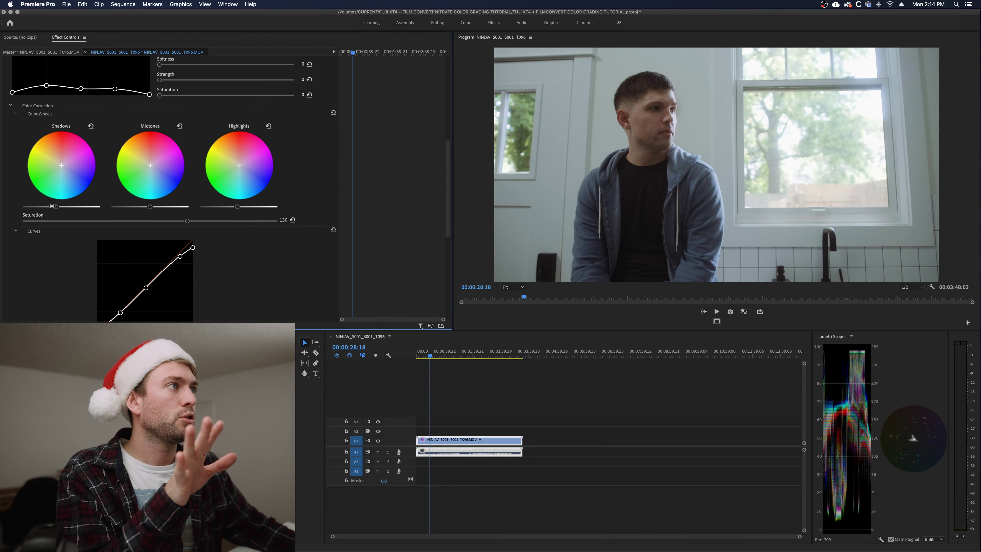
{"action": "double_click", "coordinate": [52, 206]}
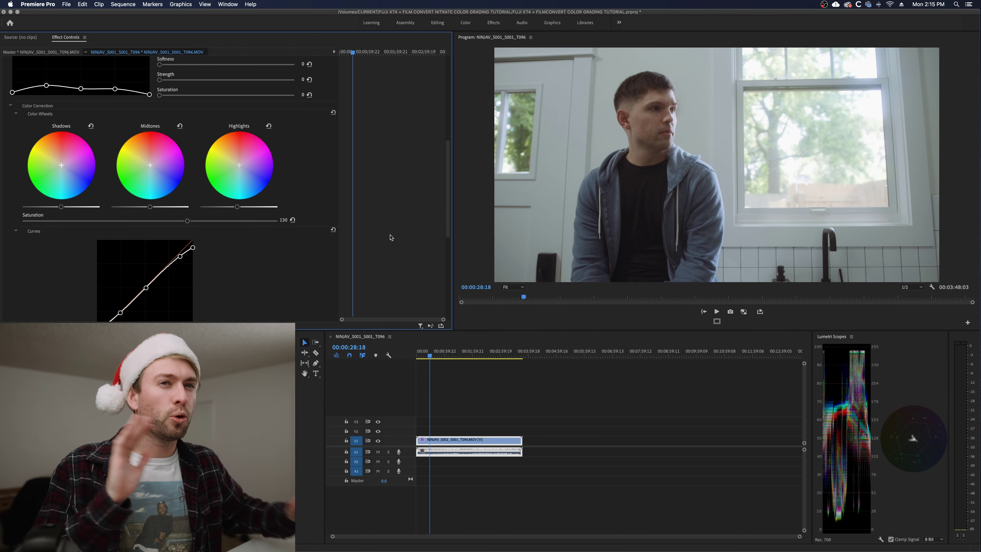
Step: Expand Lumetri's Color Wheels & Match, try lowering its highlights, then reset them
{"action": "scroll", "coordinate": [249, 282], "scroll_direction": "down", "scroll_amount": 10}
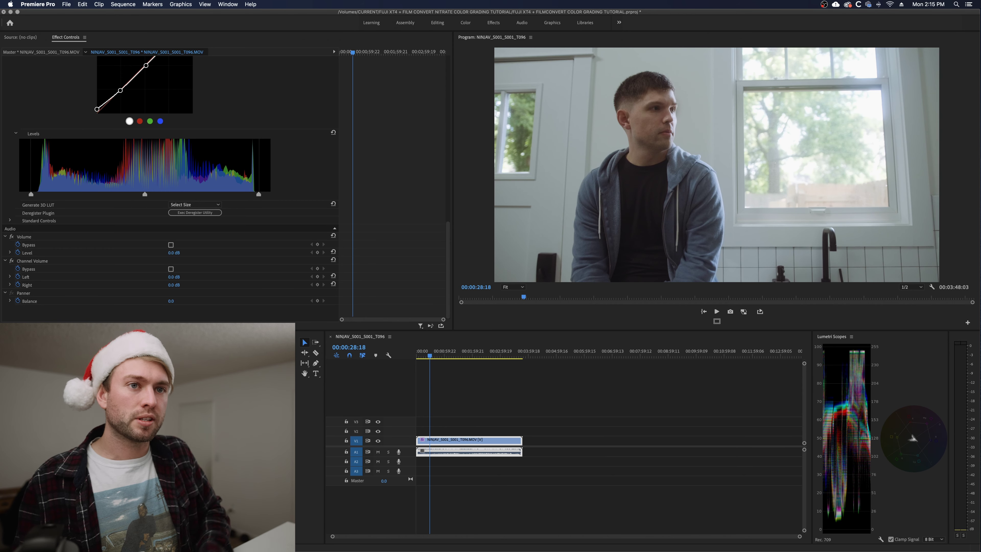
{"action": "scroll", "coordinate": [84, 216], "scroll_direction": "down", "scroll_amount": 3}
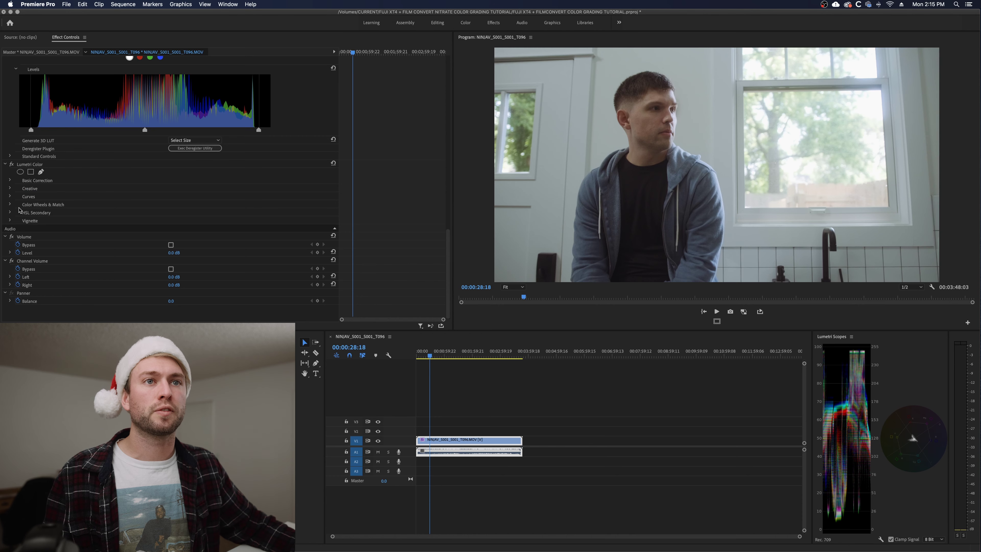
{"action": "left_click", "coordinate": [10, 205]}
{"action": "scroll", "coordinate": [81, 216], "scroll_direction": "down", "scroll_amount": 5}
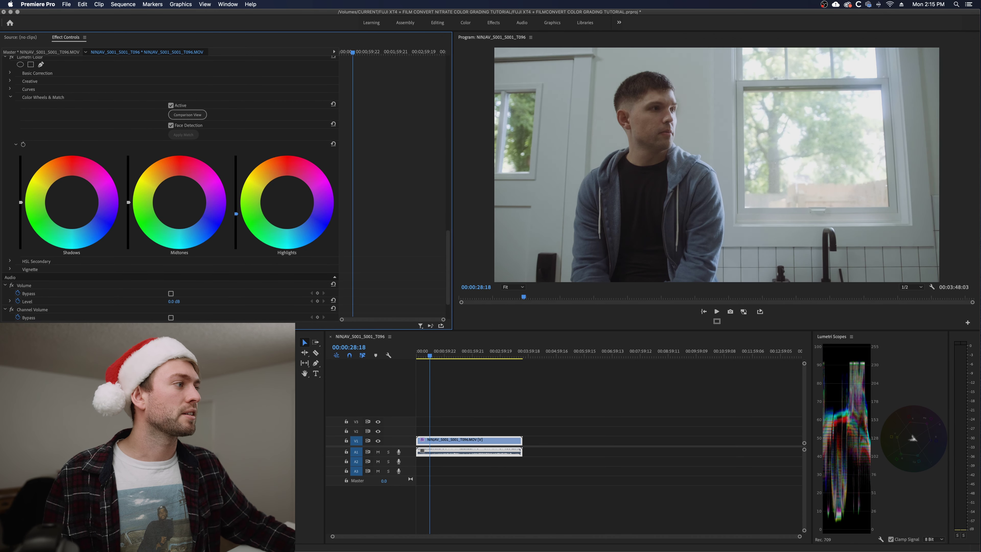
{"action": "left_click_drag", "start_coordinate": [236, 207], "coordinate": [236, 219]}
{"action": "double_click", "coordinate": [236, 218]}
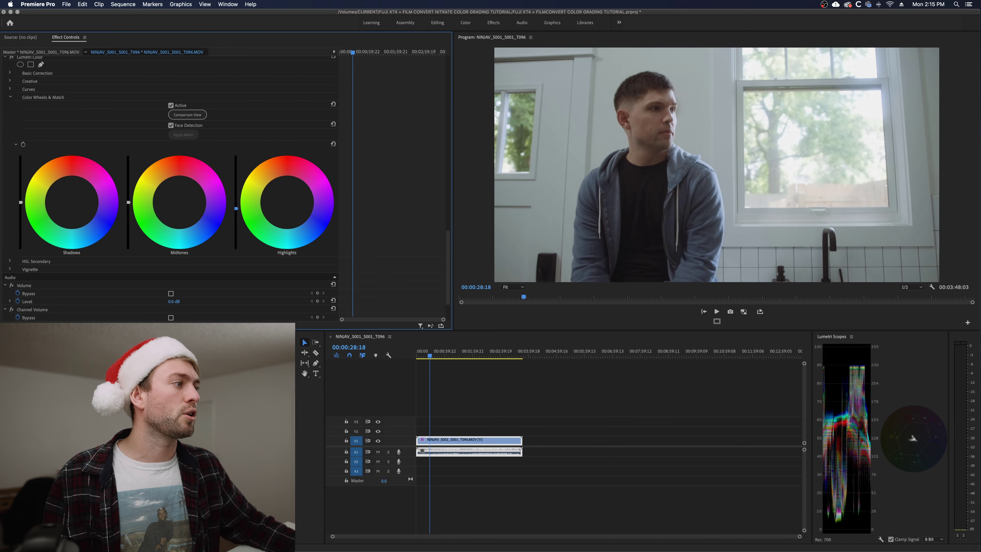
Step: Lower FilmConvert's Highlights luminance slightly and darken Lumetri's Shadows a little
{"action": "scroll", "coordinate": [355, 186], "scroll_direction": "up", "scroll_amount": 10}
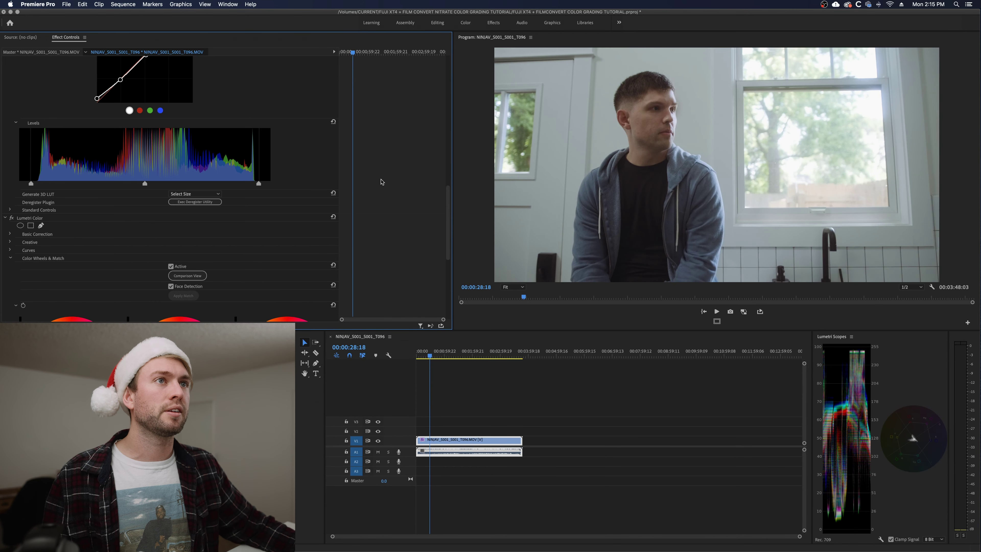
{"action": "left_click_drag", "start_coordinate": [232, 151], "coordinate": [226, 149]}
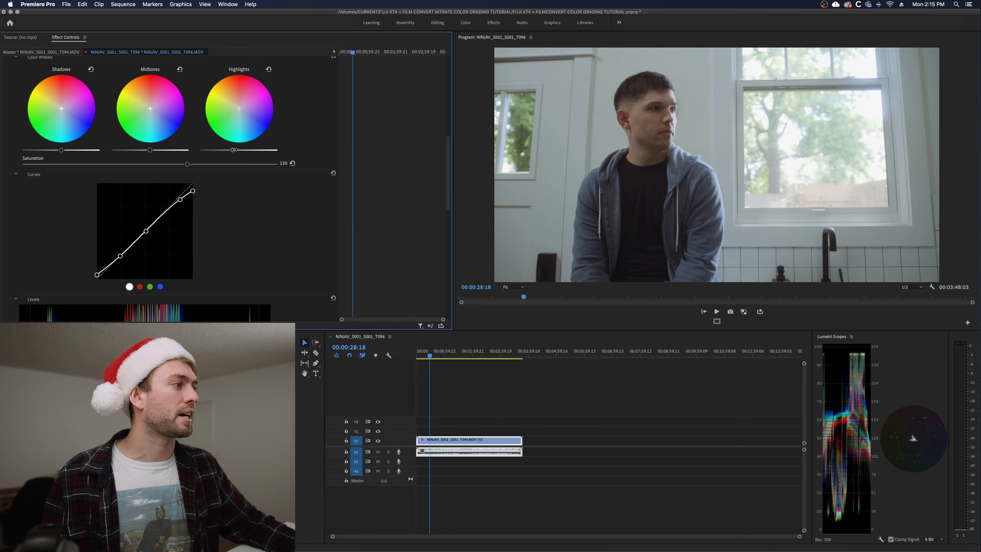
{"action": "left_click_drag", "start_coordinate": [226, 149], "coordinate": [222, 149]}
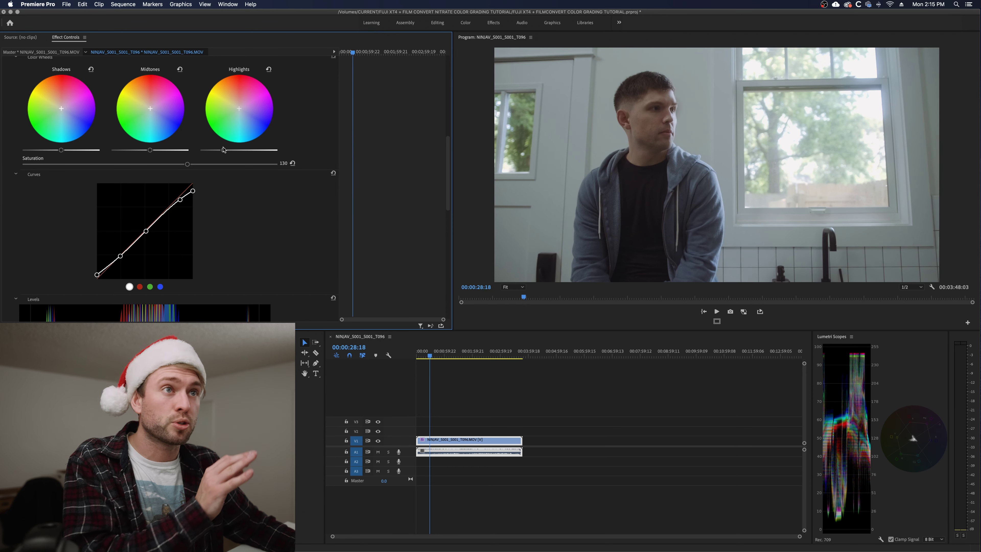
{"action": "scroll", "coordinate": [224, 149], "scroll_direction": "down", "scroll_amount": 10}
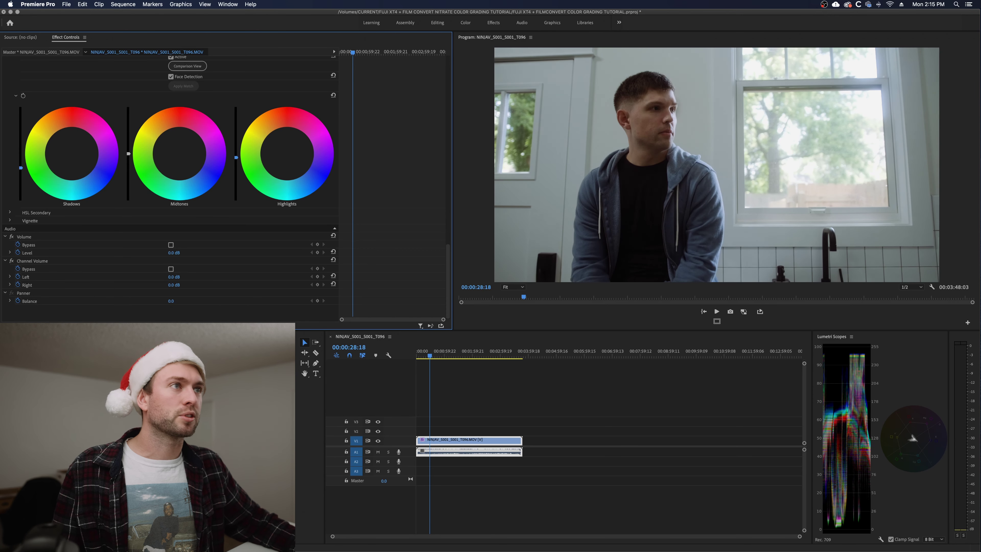
{"action": "left_click_drag", "start_coordinate": [20, 167], "coordinate": [21, 173]}
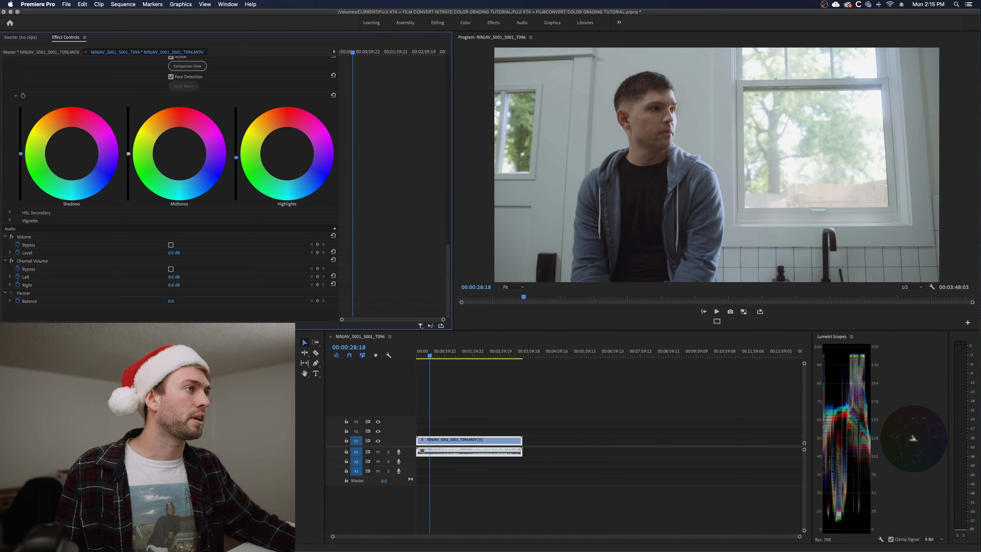
Step: Collapse FilmConvert Nitrate and Lumetri Color, toggling both off and on to compare with log
{"action": "scroll", "coordinate": [2, 113], "scroll_direction": "up", "scroll_amount": 15}
{"action": "left_click", "coordinate": [7, 93]}
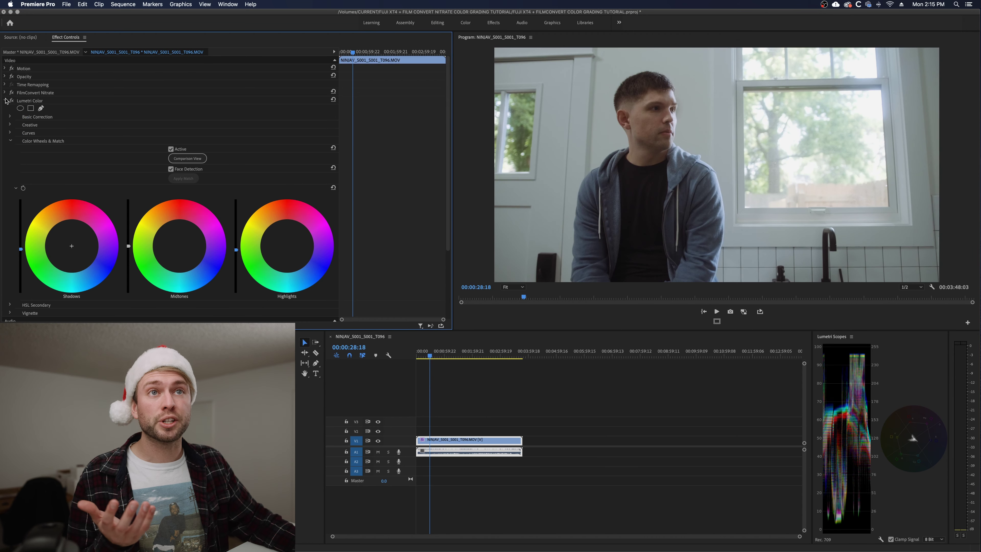
{"action": "left_click", "coordinate": [5, 100]}
{"action": "left_click", "coordinate": [11, 100]}
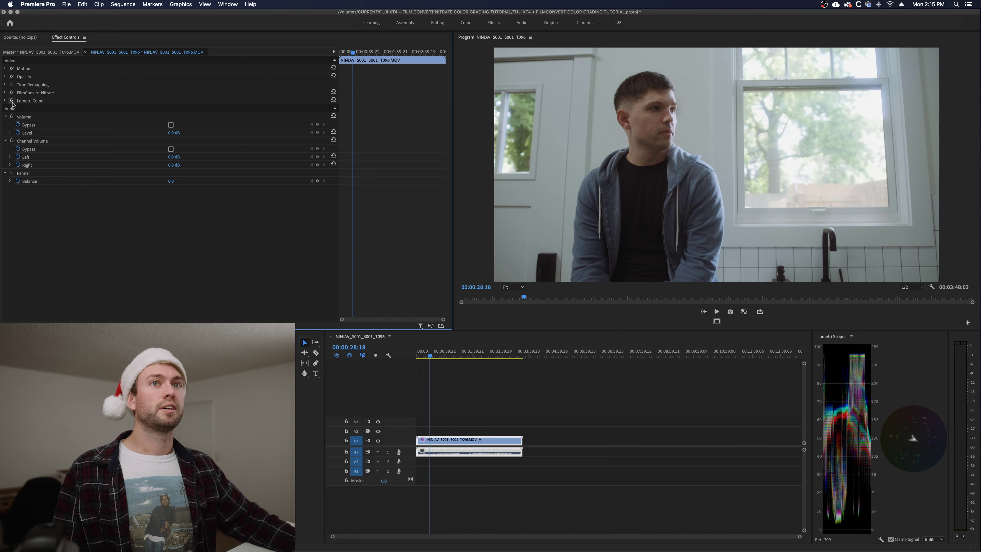
{"action": "left_click", "coordinate": [11, 101]}
{"action": "left_click", "coordinate": [11, 92]}
{"action": "left_click", "coordinate": [11, 93]}
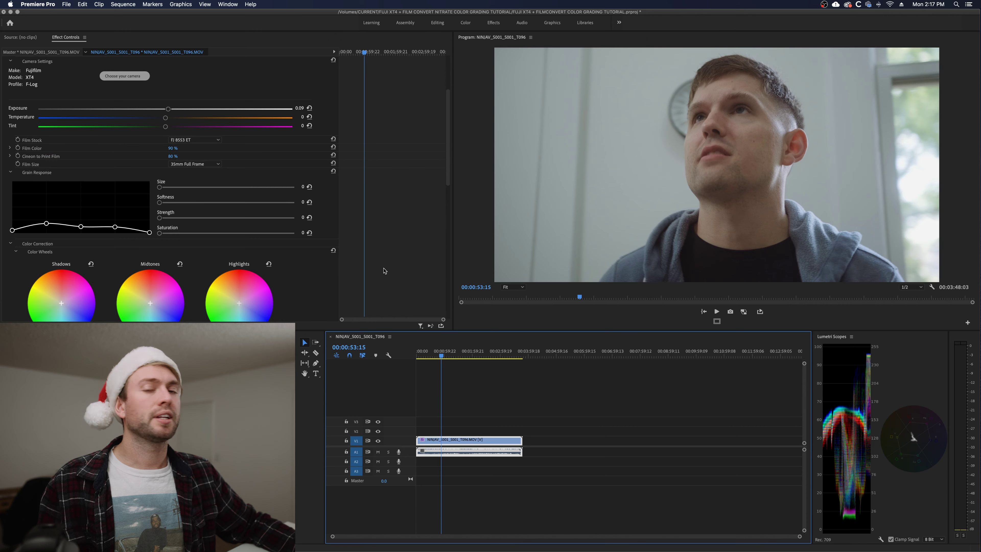
Step: Select the blue channel in FilmConvert Curves and bend the blue curve slightly
{"action": "scroll", "coordinate": [384, 271], "scroll_direction": "down", "scroll_amount": 10}
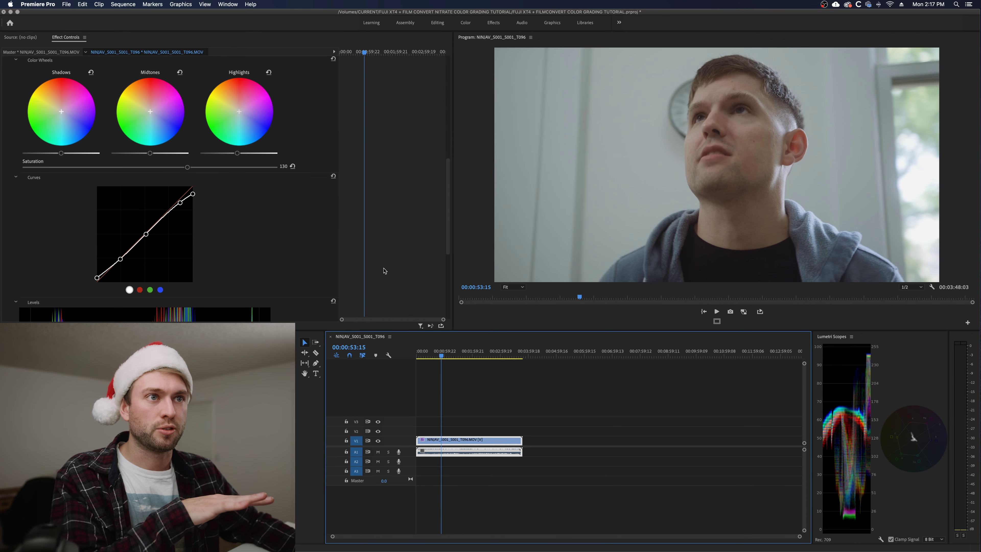
{"action": "scroll", "coordinate": [384, 271], "scroll_direction": "down", "scroll_amount": 2}
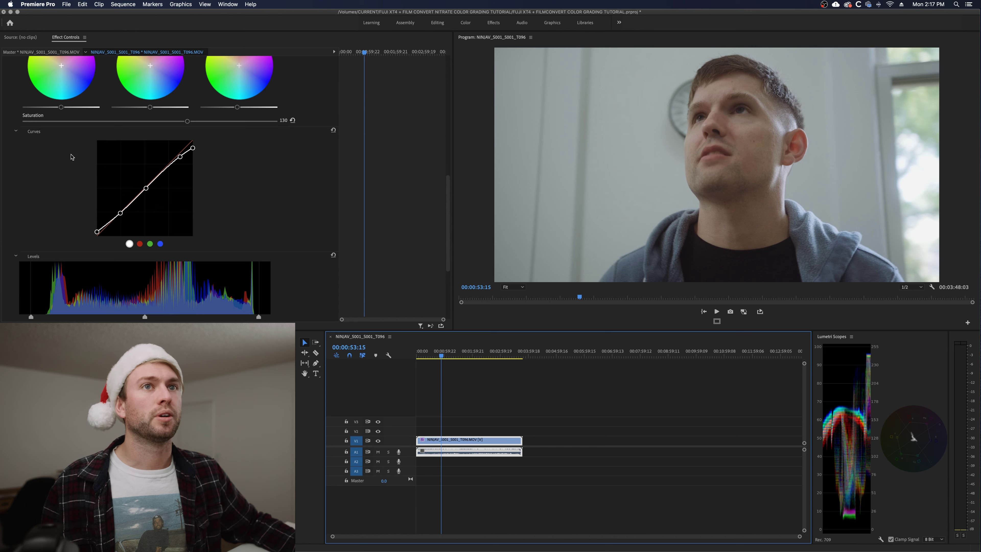
{"action": "left_click", "coordinate": [161, 244]}
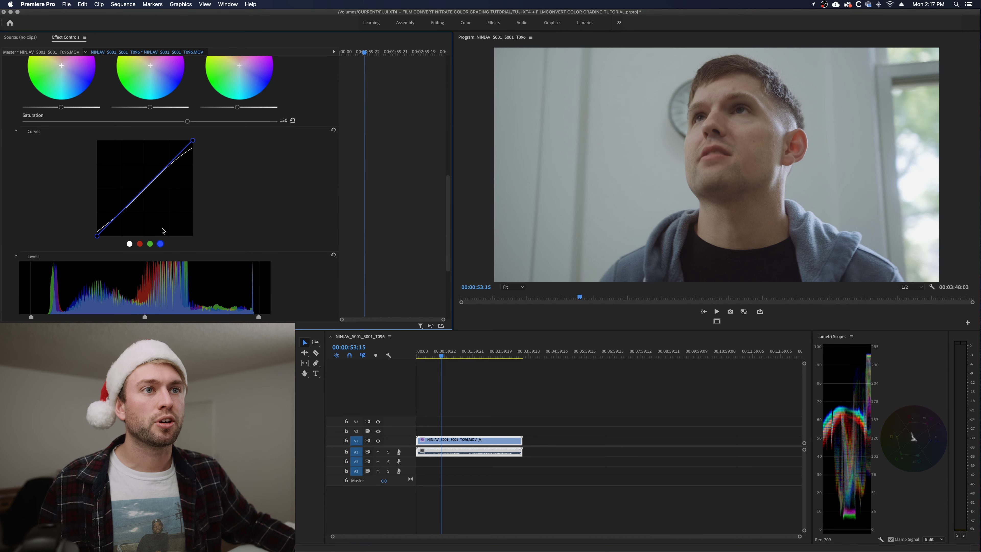
{"action": "mouse_move", "coordinate": [146, 190]}
{"action": "left_mouse_down"}
{"action": "mouse_move", "coordinate": [157, 201]}
{"action": "mouse_move", "coordinate": [146, 187]}
{"action": "left_mouse_up"}
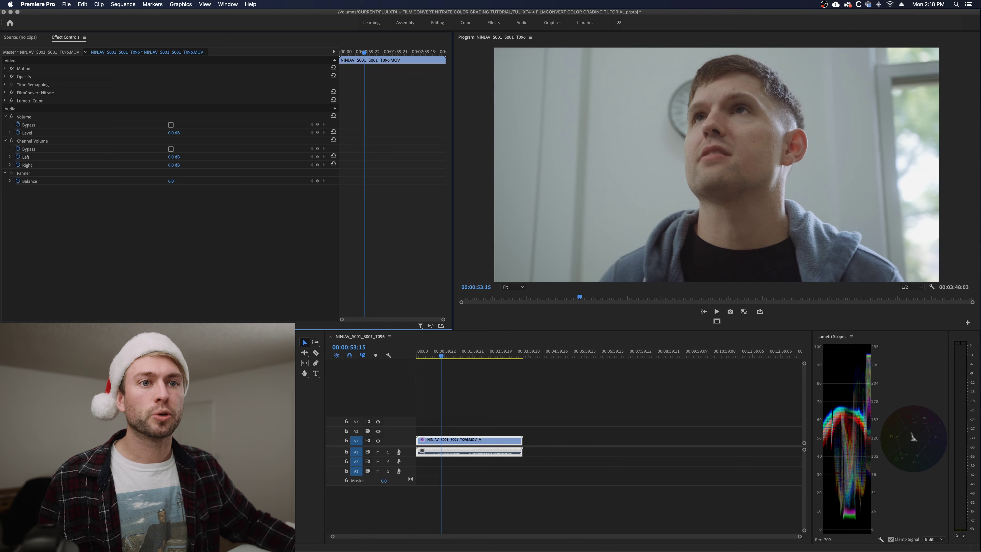
Step: Add a second Lumetri Color effect and expand its HSL Secondary section
{"action": "left_click_drag", "start_coordinate": [24, 117], "coordinate": [34, 112]}
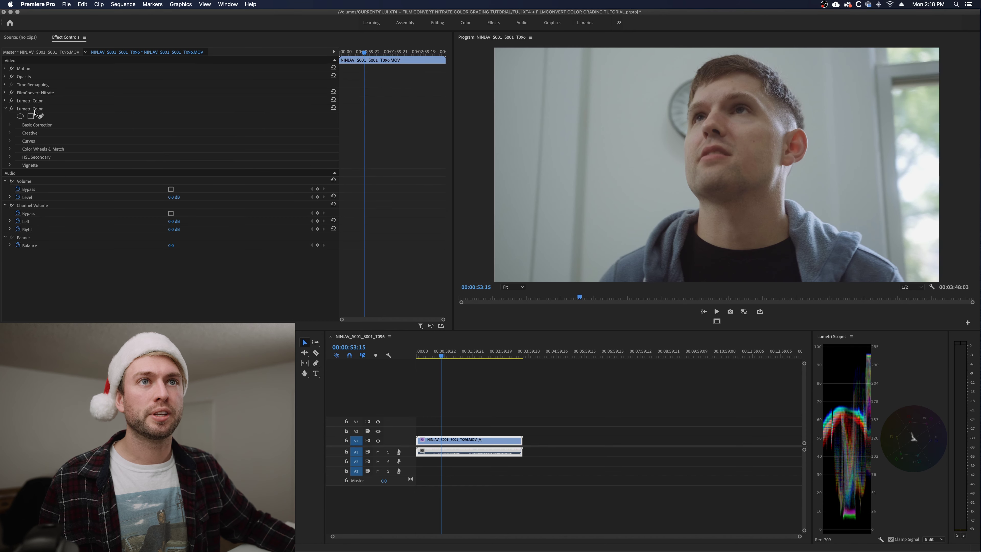
{"action": "left_click", "coordinate": [10, 157]}
{"action": "scroll", "coordinate": [377, 200], "scroll_direction": "down", "scroll_amount": 4}
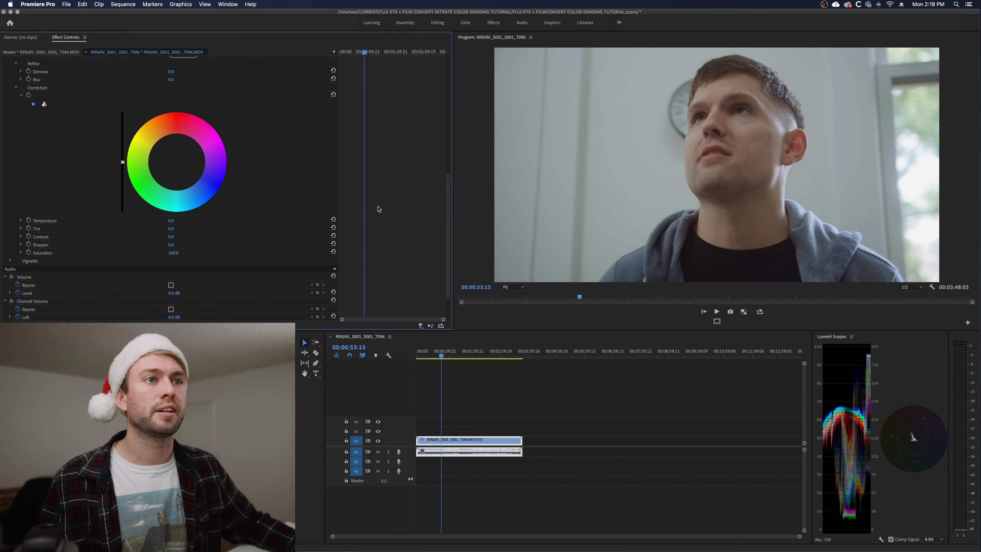
{"action": "scroll", "coordinate": [378, 209], "scroll_direction": "up", "scroll_amount": 10}
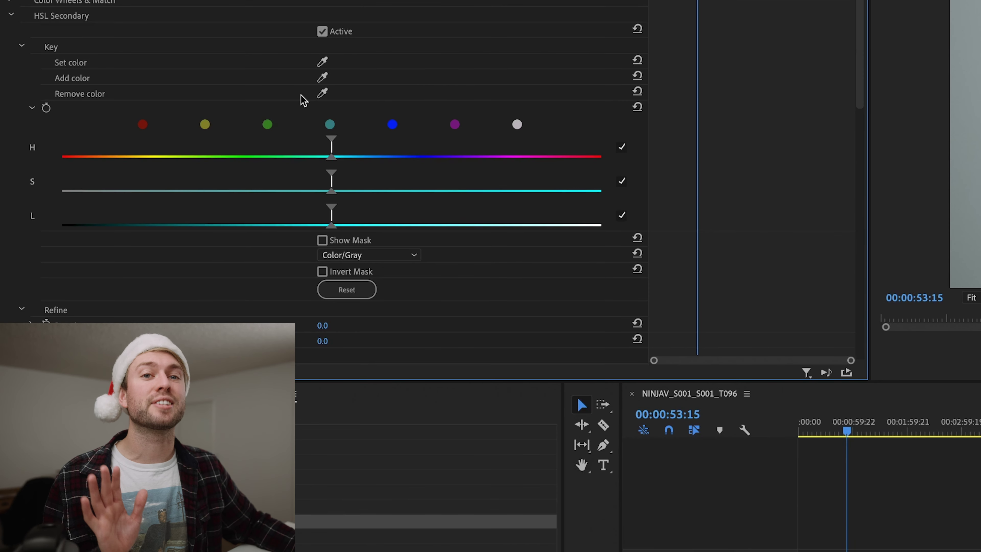
Step: Sample the face's skin tone as the HSL Secondary key, show the mask and narrow saturation
{"action": "left_click", "coordinate": [80, 65]}
{"action": "left_click", "coordinate": [321, 63]}
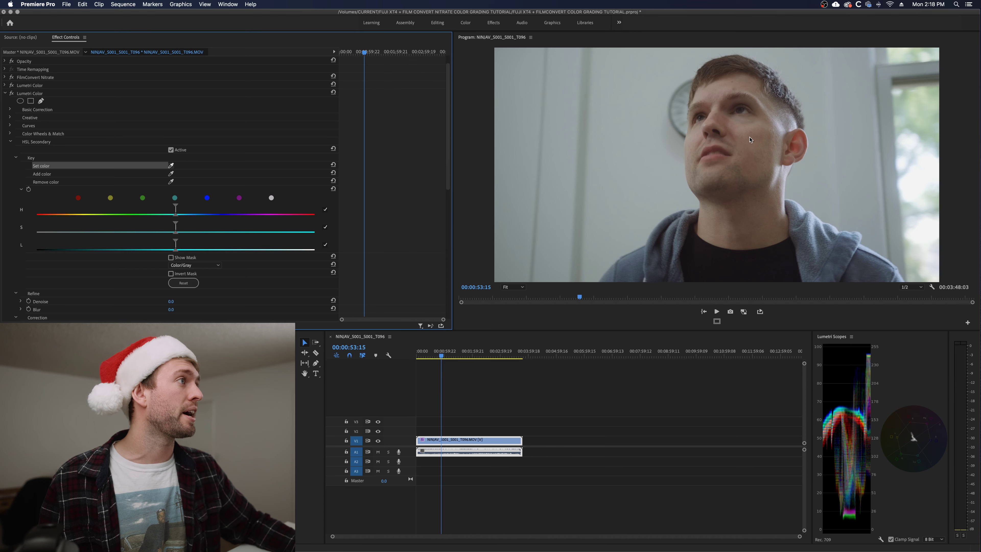
{"action": "left_click", "coordinate": [749, 140]}
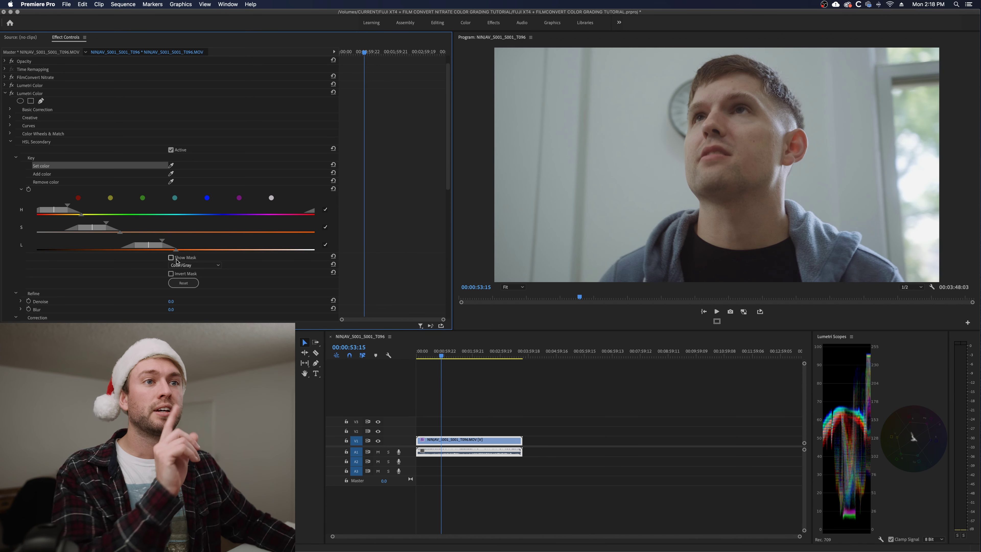
{"action": "left_click", "coordinate": [171, 258]}
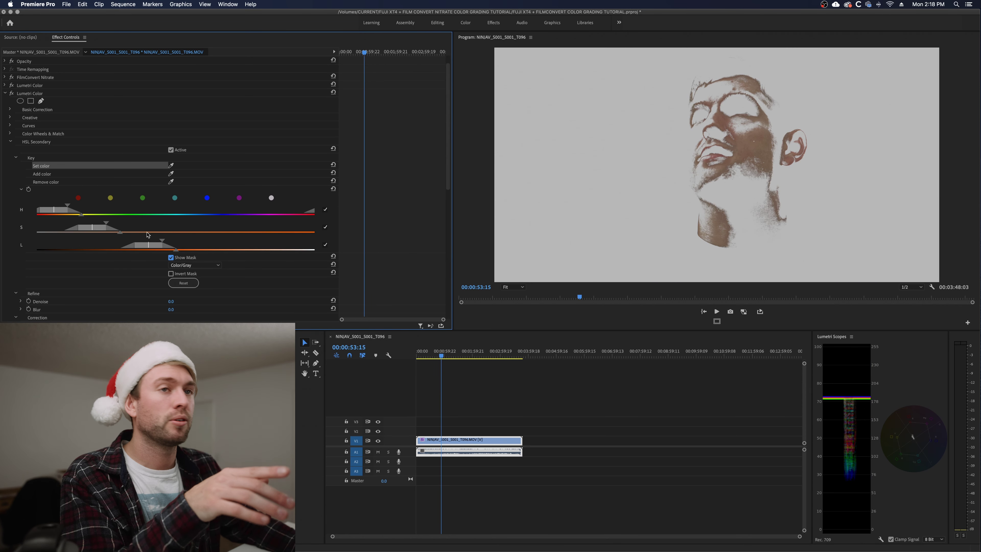
{"action": "left_click_drag", "start_coordinate": [105, 229], "coordinate": [76, 211]}
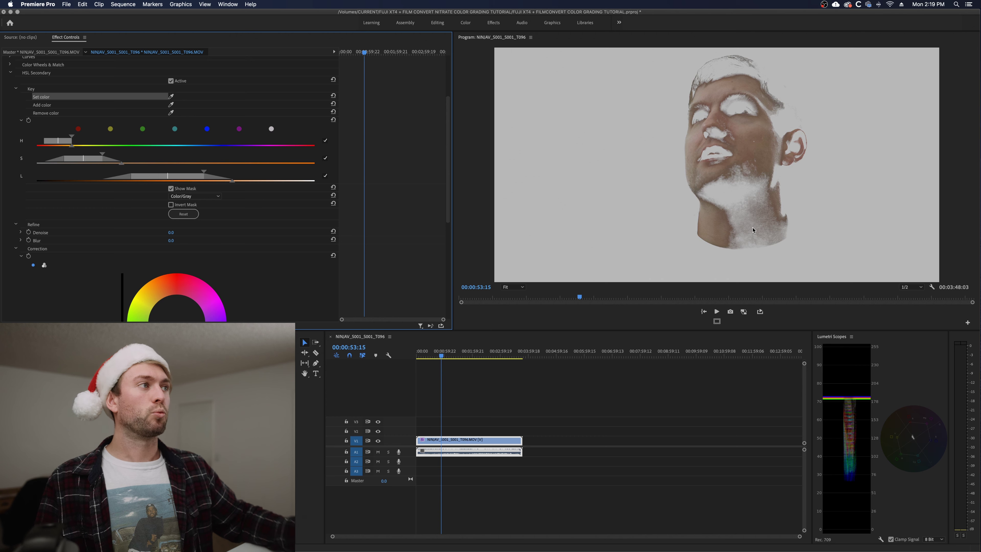
Step: Save the project, blur the skin key by 30 and view the selection as a mask
{"action": "key", "text": "super+s"}
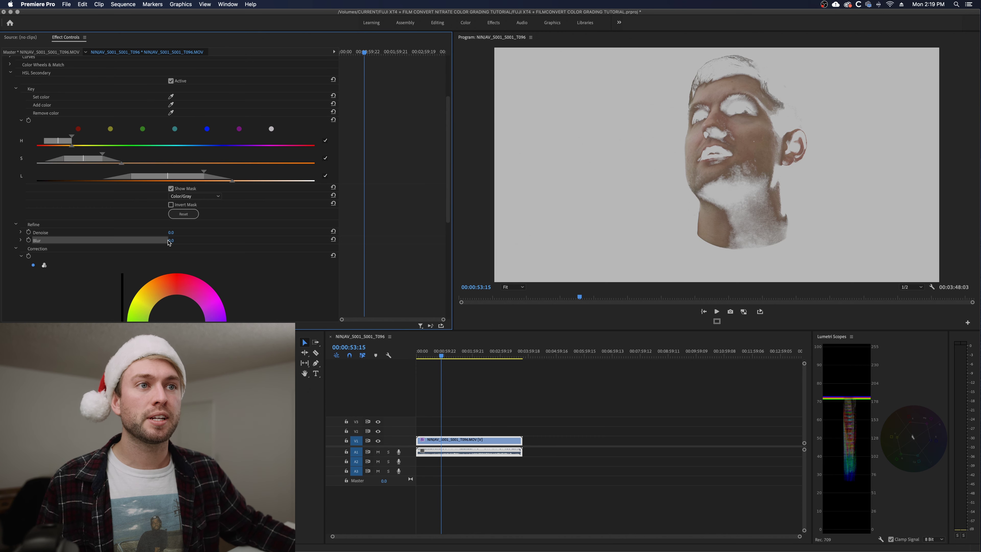
{"action": "key", "text": "Return"}
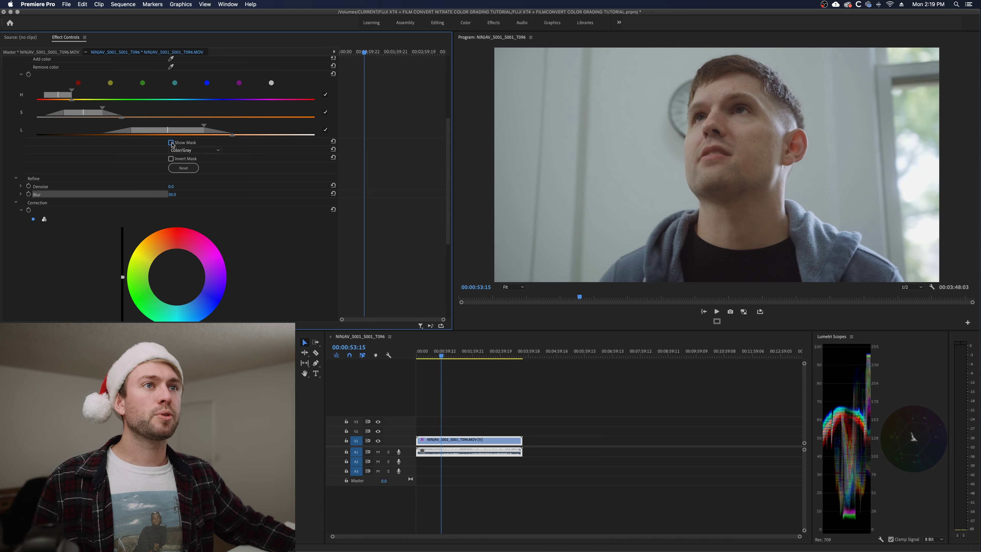
{"action": "left_click", "coordinate": [170, 143]}
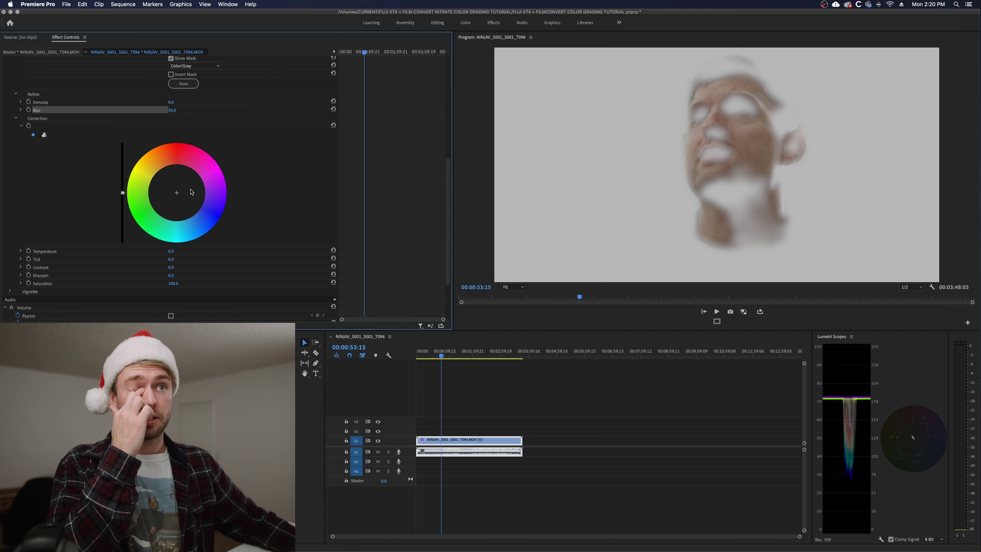
Step: Shift the isolated skin tones slightly toward orange with the correction wheel
{"action": "mouse_move", "coordinate": [179, 195]}
{"action": "left_mouse_down"}
{"action": "mouse_move", "coordinate": [176, 169]}
{"action": "mouse_move", "coordinate": [200, 177]}
{"action": "mouse_move", "coordinate": [191, 195]}
{"action": "mouse_move", "coordinate": [169, 206]}
{"action": "mouse_move", "coordinate": [161, 198]}
{"action": "left_mouse_up"}
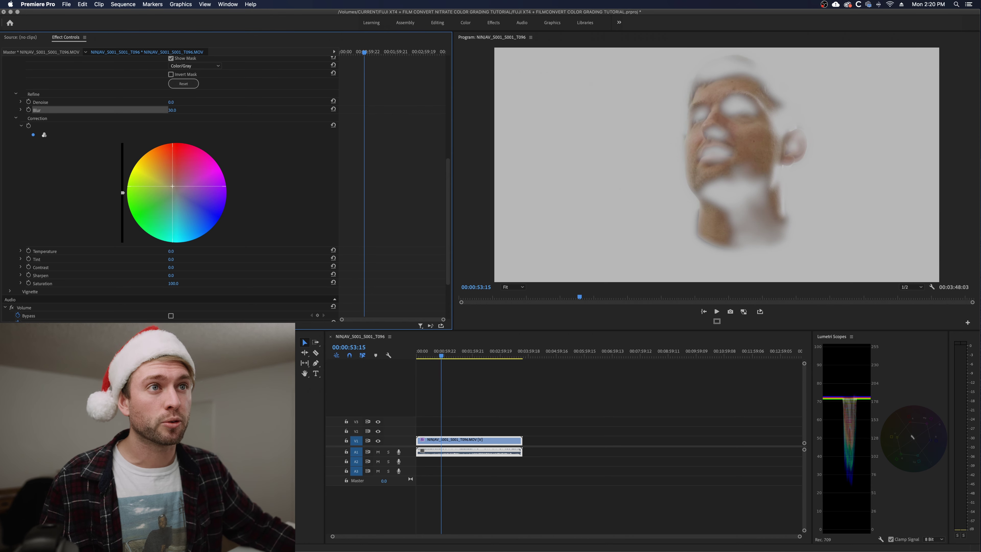
{"action": "left_click_drag", "start_coordinate": [172, 183], "coordinate": [164, 171]}
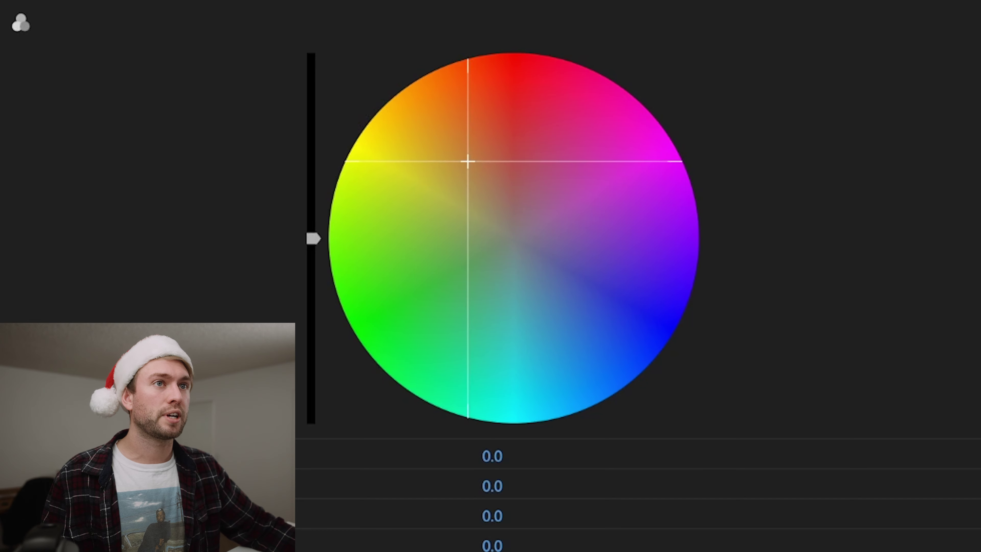
{"action": "left_click_drag", "start_coordinate": [464, 158], "coordinate": [452, 142]}
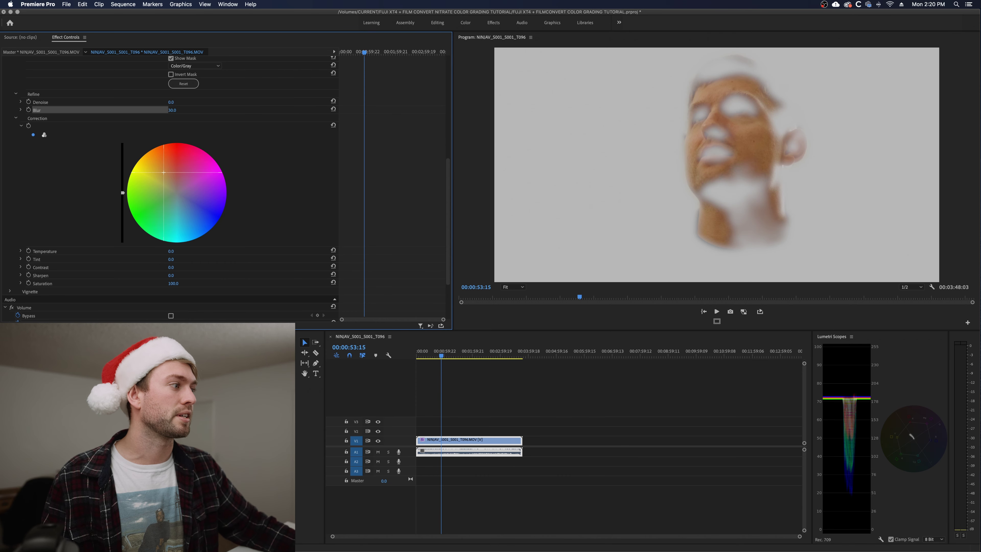
{"action": "left_click_drag", "start_coordinate": [163, 172], "coordinate": [173, 181]}
Step: Hide the key mask and toggle the skin correction on and off to compare
{"action": "scroll", "coordinate": [184, 78], "scroll_direction": "up", "scroll_amount": 3}
{"action": "left_click", "coordinate": [171, 97]}
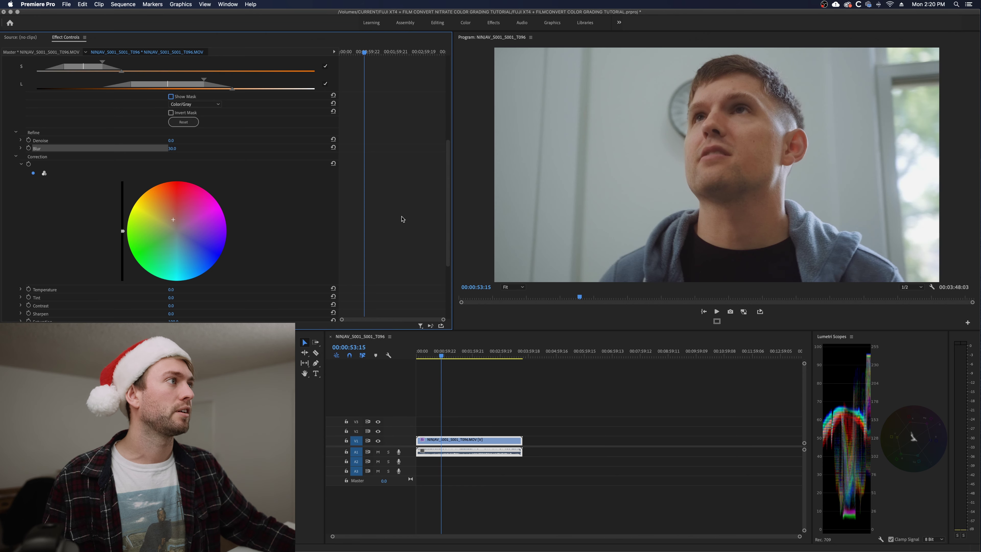
{"action": "scroll", "coordinate": [400, 226], "scroll_direction": "up", "scroll_amount": 6}
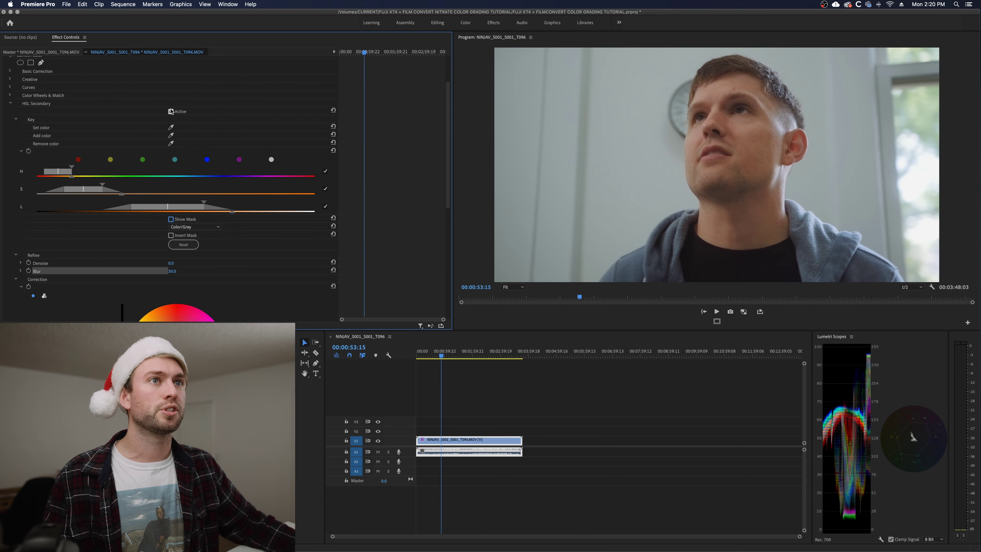
{"action": "left_click", "coordinate": [172, 112]}
{"action": "left_click", "coordinate": [171, 112]}
{"action": "left_click", "coordinate": [171, 111]}
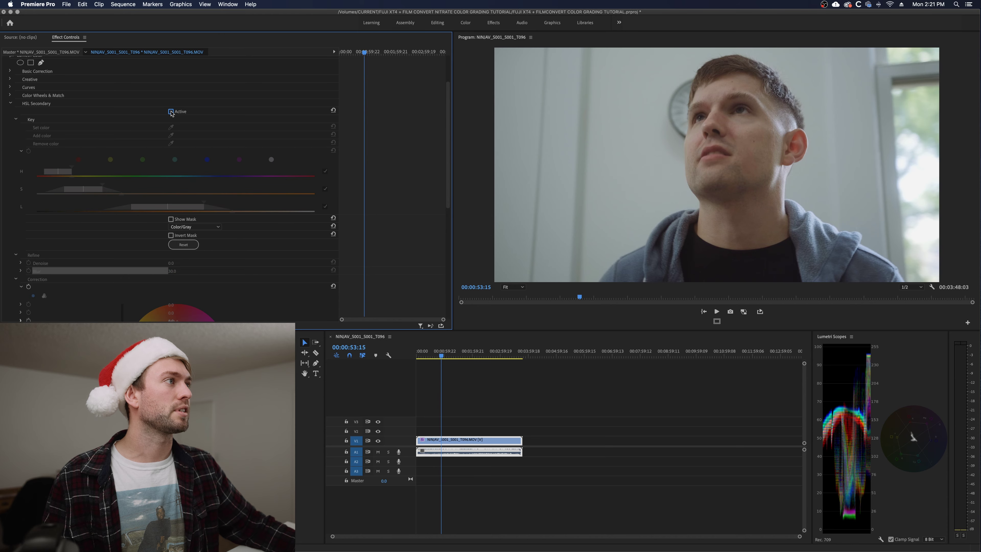
{"action": "left_click", "coordinate": [171, 112]}
Step: Enter a new saturation value for the skin-tone correction
{"action": "scroll", "coordinate": [171, 113], "scroll_direction": "down", "scroll_amount": 10}
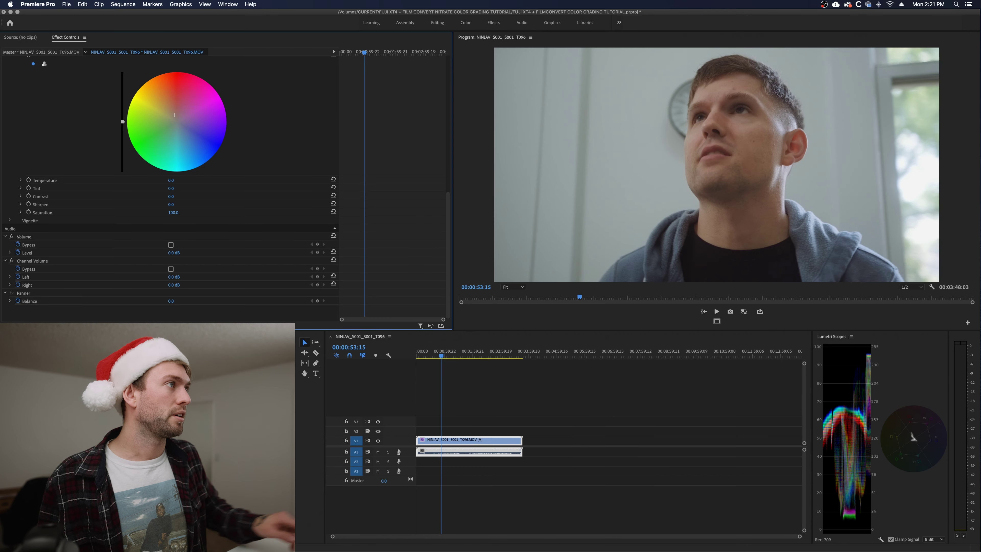
{"action": "left_click", "coordinate": [458, 398]}
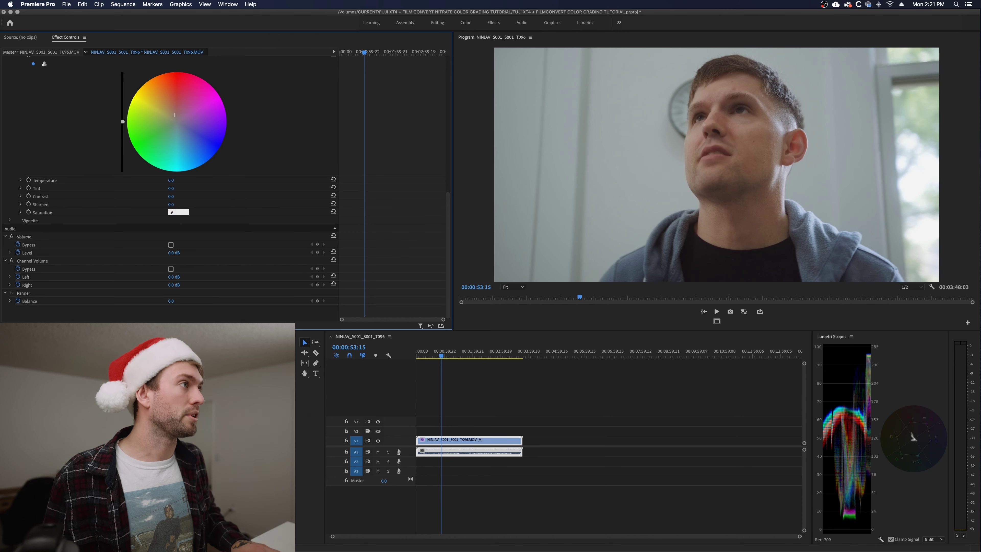
{"action": "key", "text": "Return"}
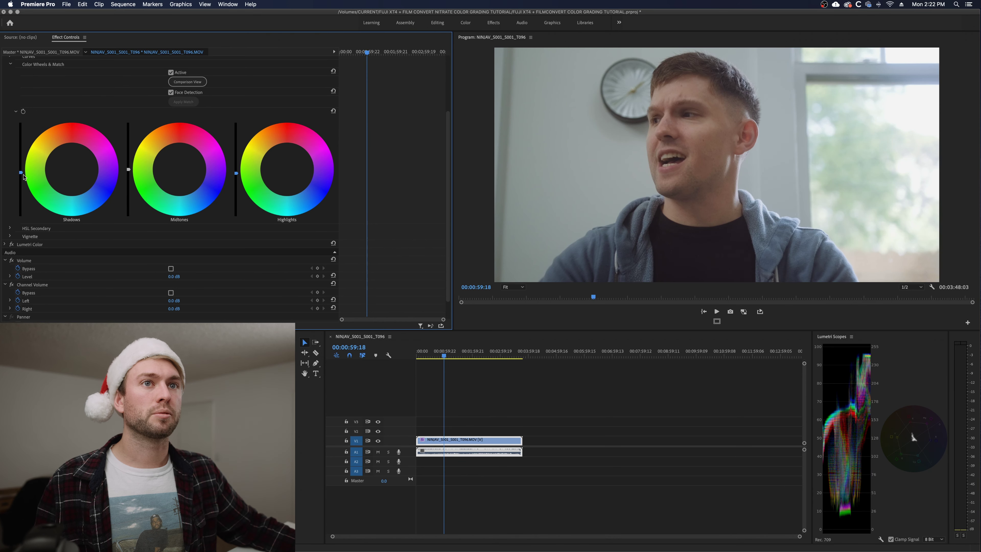
Step: Lower Shadows slightly and re-enable FilmConvert Nitrate and both Lumetri Color effects
{"action": "left_click_drag", "start_coordinate": [21, 173], "coordinate": [21, 178]}
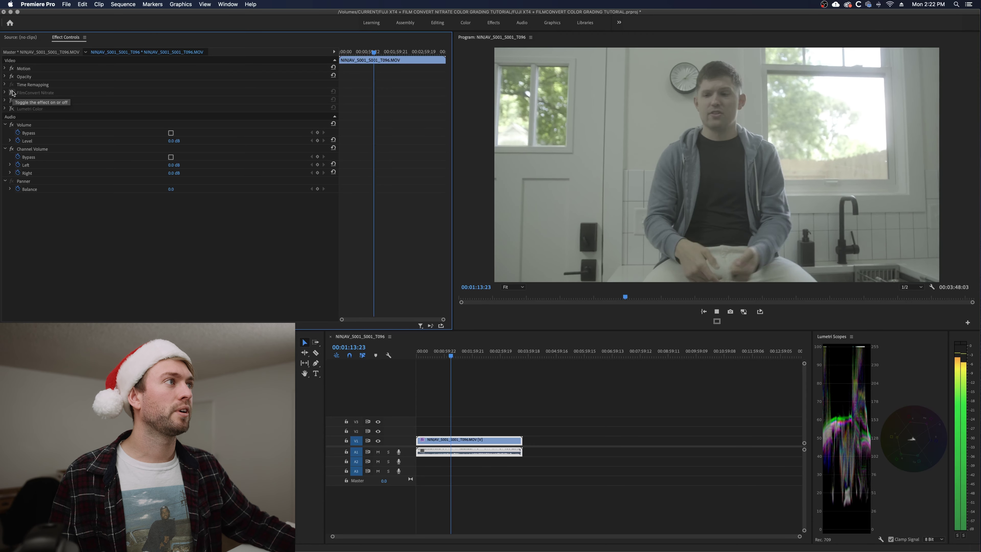
{"action": "left_click", "coordinate": [12, 92]}
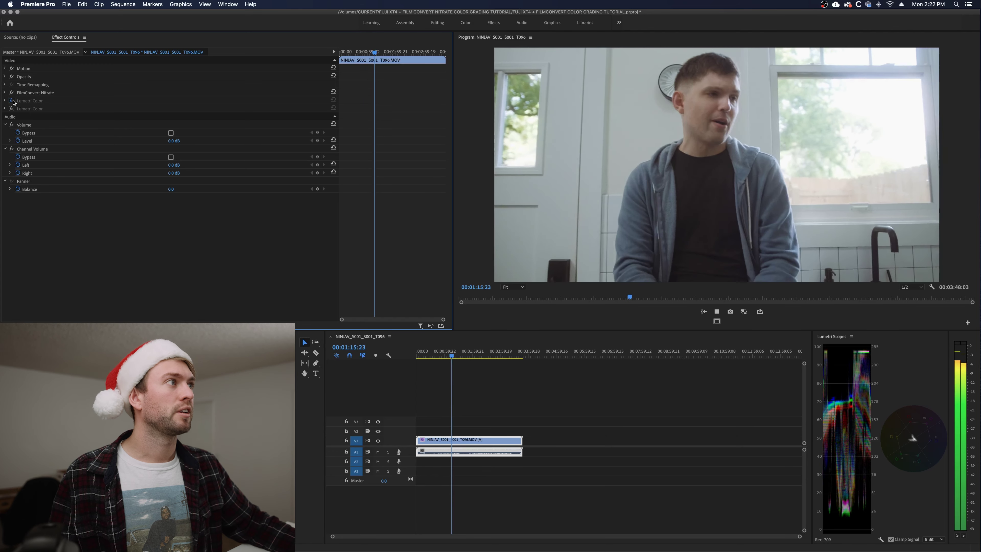
{"action": "left_click", "coordinate": [12, 100]}
{"action": "left_click", "coordinate": [12, 109]}
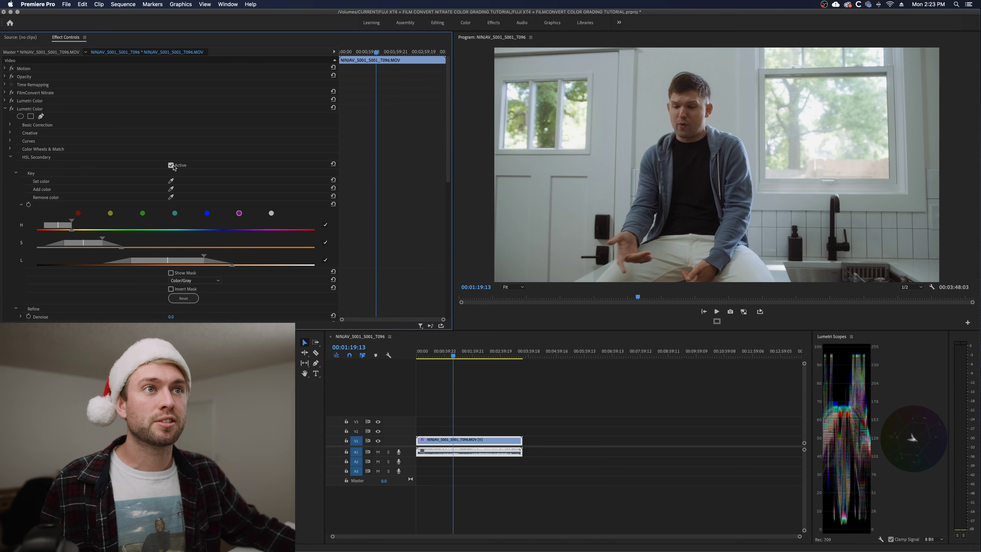
Step: Copy the Lumetri Color effect into a third instance and expand its settings
{"action": "left_click", "coordinate": [5, 110]}
{"action": "left_click", "coordinate": [35, 112]}
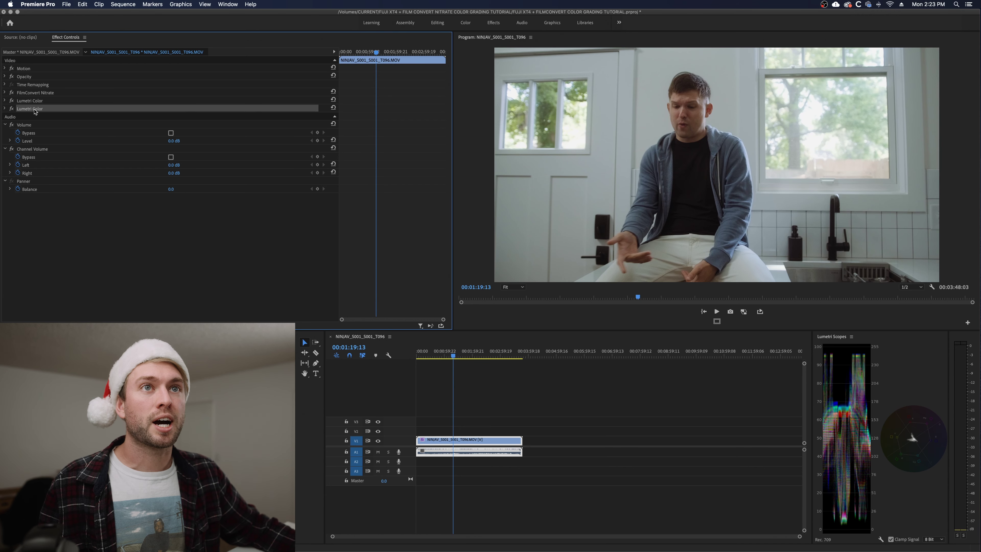
{"action": "key", "text": "super+v"}
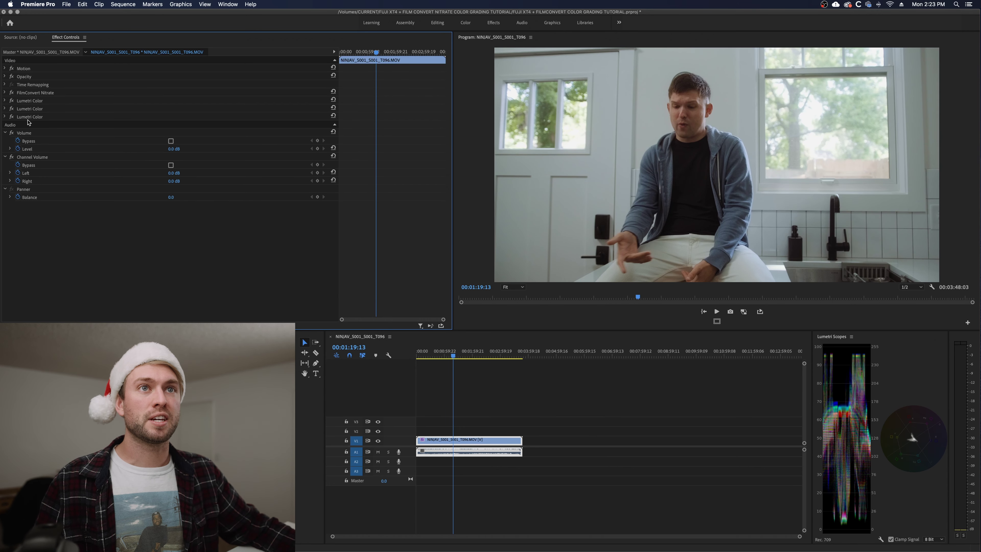
{"action": "left_click", "coordinate": [25, 118]}
{"action": "left_click", "coordinate": [5, 116]}
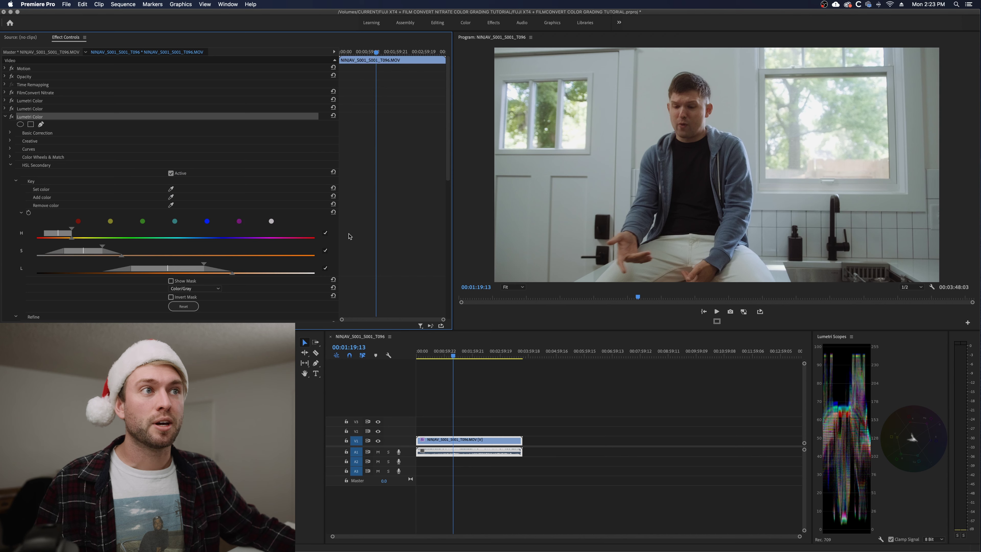
Step: Toggle the inverted-key background correction on and off to compare it
{"action": "scroll", "coordinate": [349, 236], "scroll_direction": "down", "scroll_amount": 5}
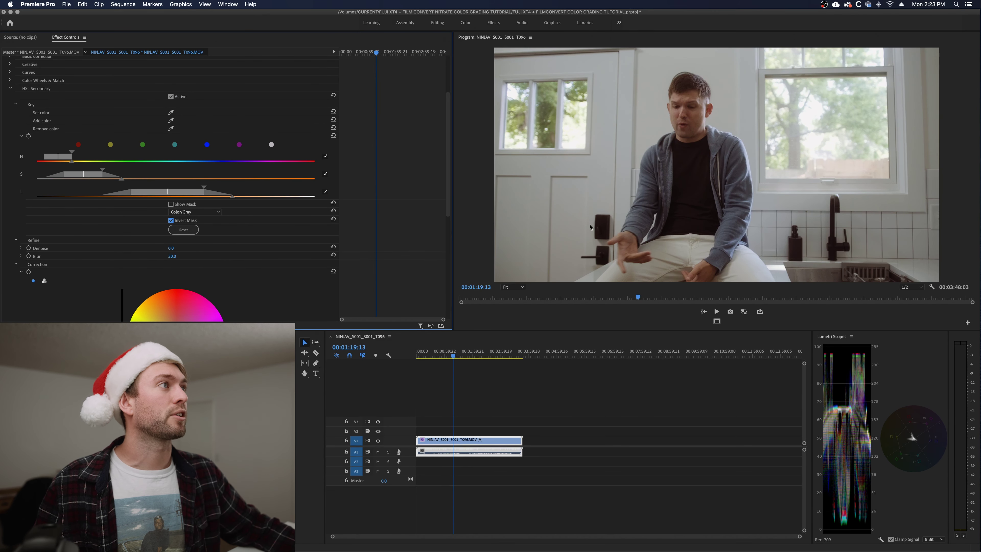
{"action": "scroll", "coordinate": [422, 259], "scroll_direction": "down", "scroll_amount": 8}
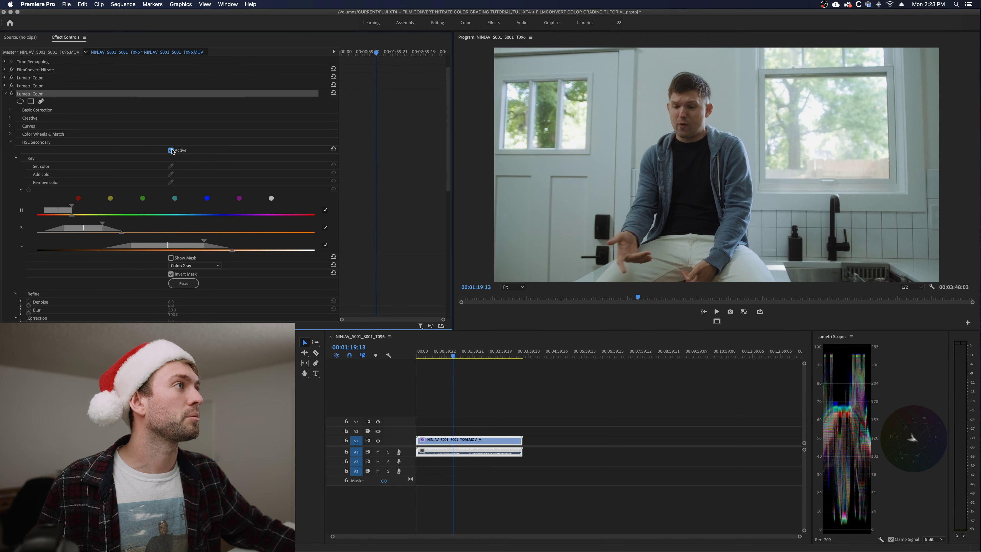
{"action": "left_click", "coordinate": [171, 150]}
{"action": "left_click", "coordinate": [171, 150]}
{"action": "left_click", "coordinate": [171, 150]}
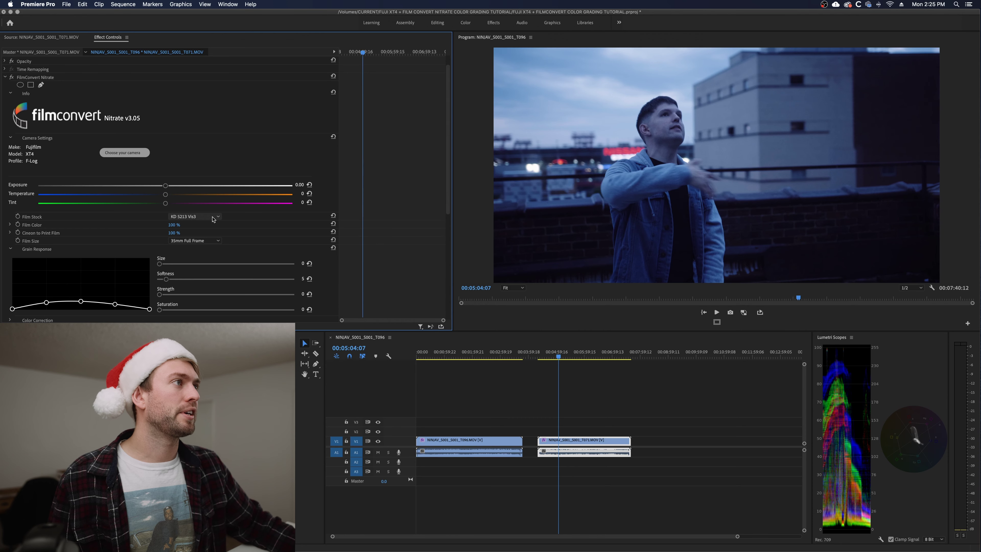
Step: Browse FilmConvert's film stocks on the rooftop clip and settle on FJ Ast 100
{"action": "scroll", "coordinate": [212, 218], "scroll_direction": "down", "scroll_amount": 2}
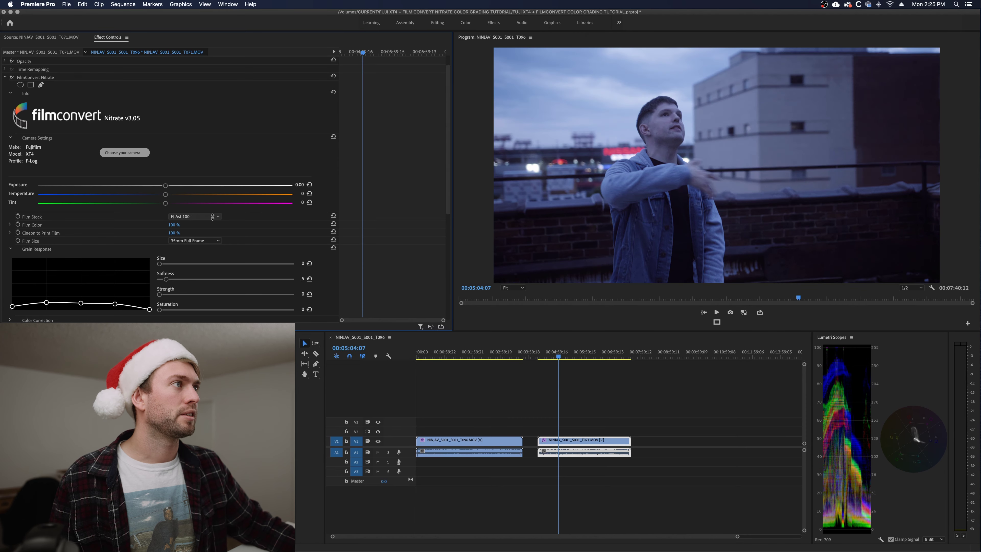
{"action": "scroll", "coordinate": [212, 217], "scroll_direction": "down", "scroll_amount": 1}
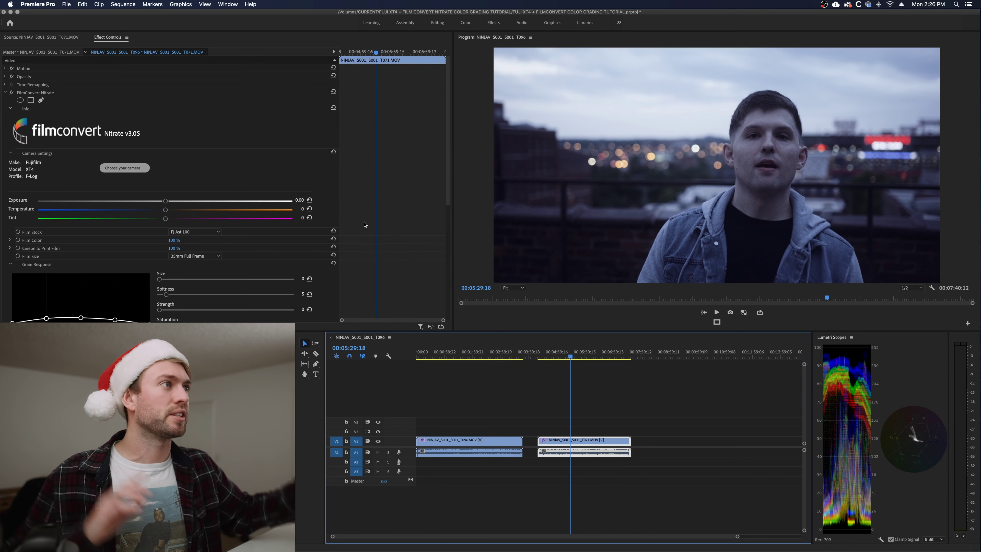
Step: Raise FilmConvert exposure to 0.12, set saturation to 120 and pull the blue curve down slightly
{"action": "left_click_drag", "start_coordinate": [148, 207], "coordinate": [152, 207]}
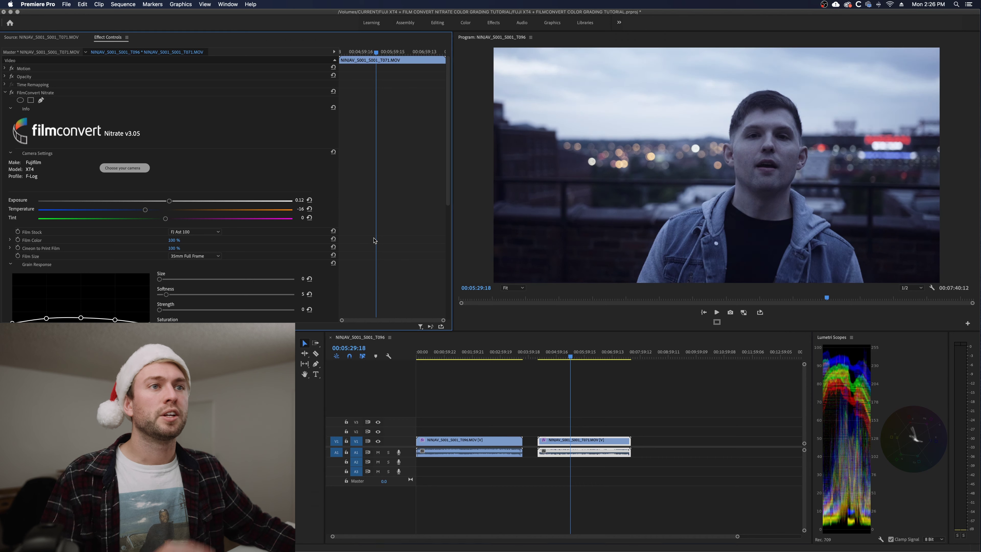
{"action": "scroll", "coordinate": [347, 219], "scroll_direction": "down", "scroll_amount": 5}
{"action": "scroll", "coordinate": [347, 219], "scroll_direction": "down", "scroll_amount": 2}
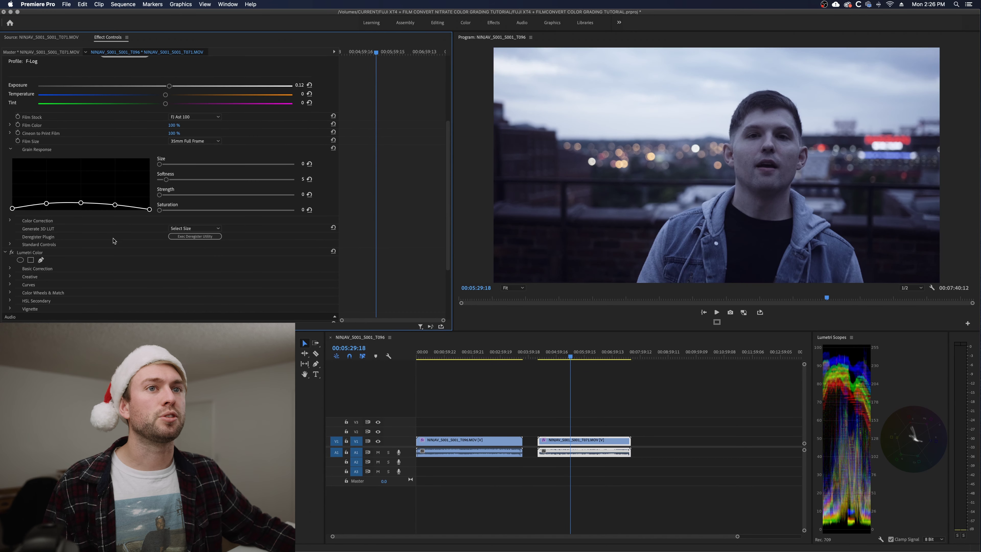
{"action": "left_click", "coordinate": [11, 220]}
{"action": "scroll", "coordinate": [367, 242], "scroll_direction": "down", "scroll_amount": 10}
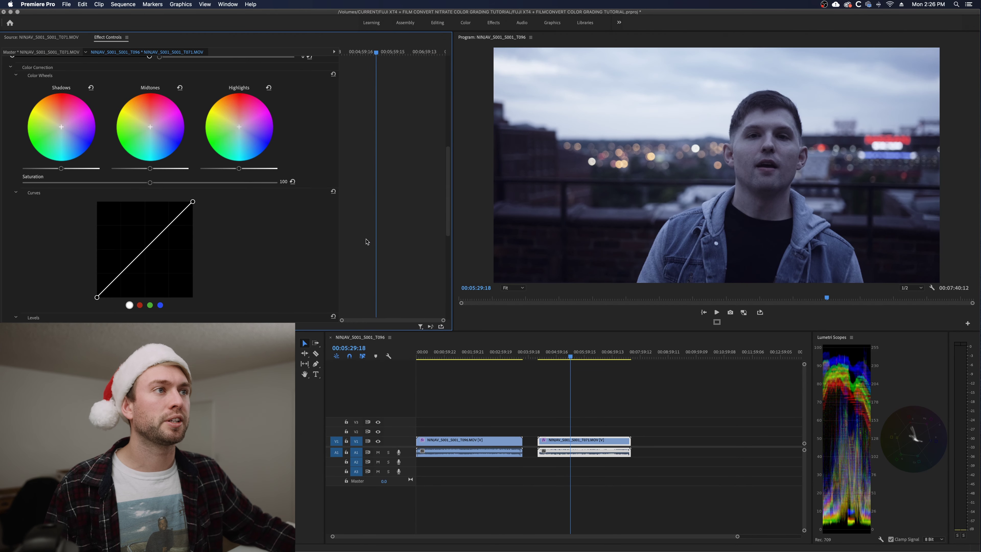
{"action": "left_click_drag", "start_coordinate": [173, 182], "coordinate": [178, 182]}
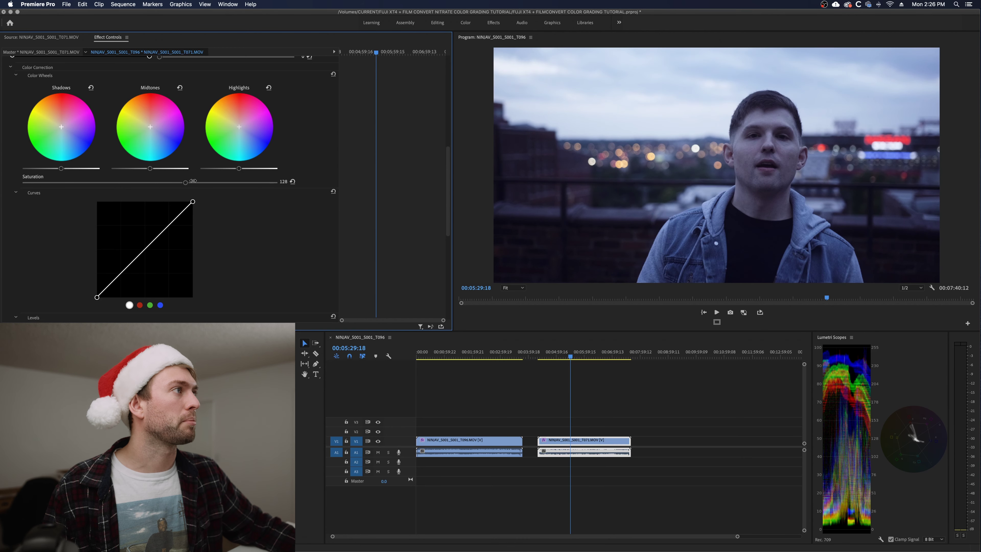
{"action": "scroll", "coordinate": [144, 228], "scroll_direction": "down", "scroll_amount": 1}
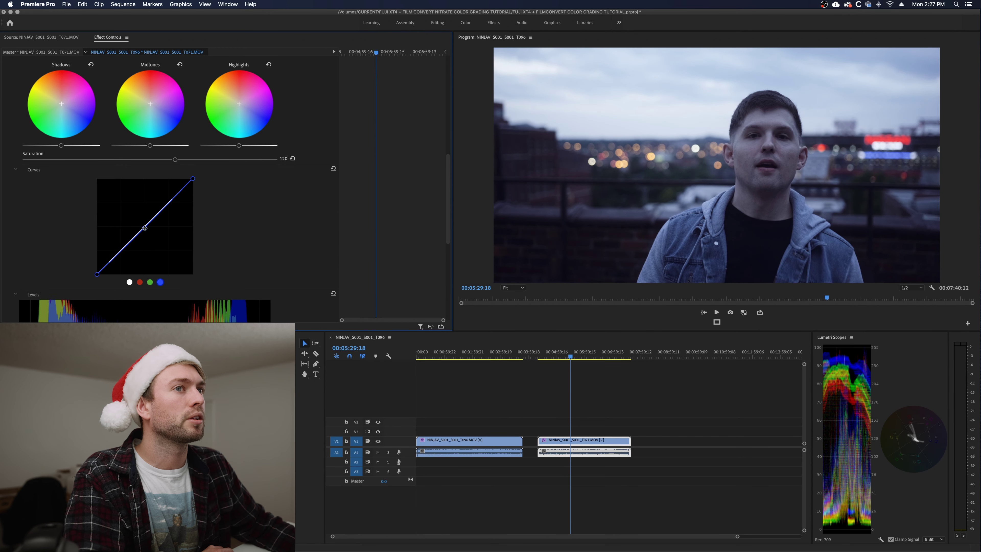
{"action": "left_click_drag", "start_coordinate": [144, 227], "coordinate": [147, 232]}
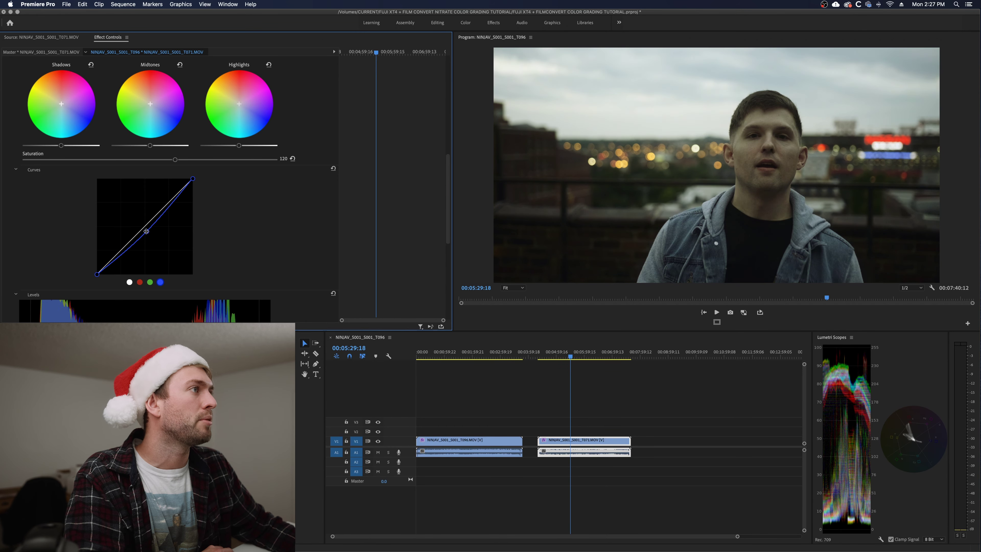